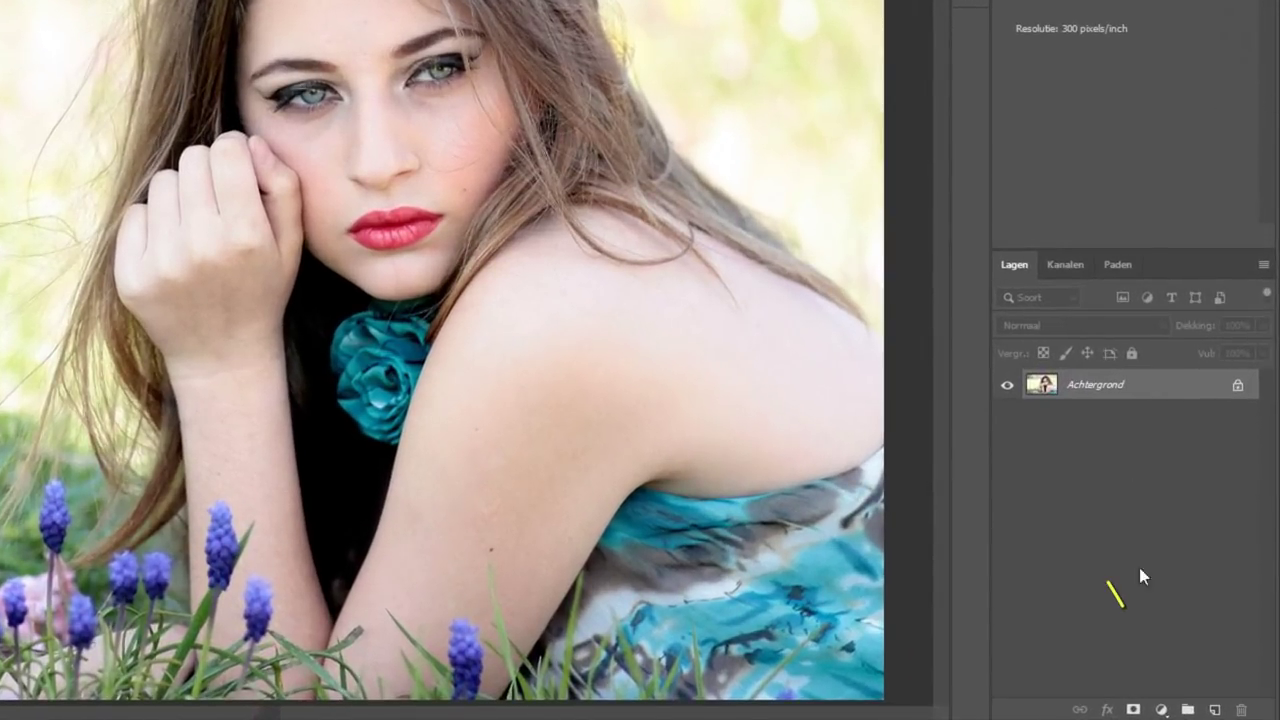
Create a Solid Color (Volle kleur) fill layer in orange, hex e39f1c.
left_click(1161, 710)
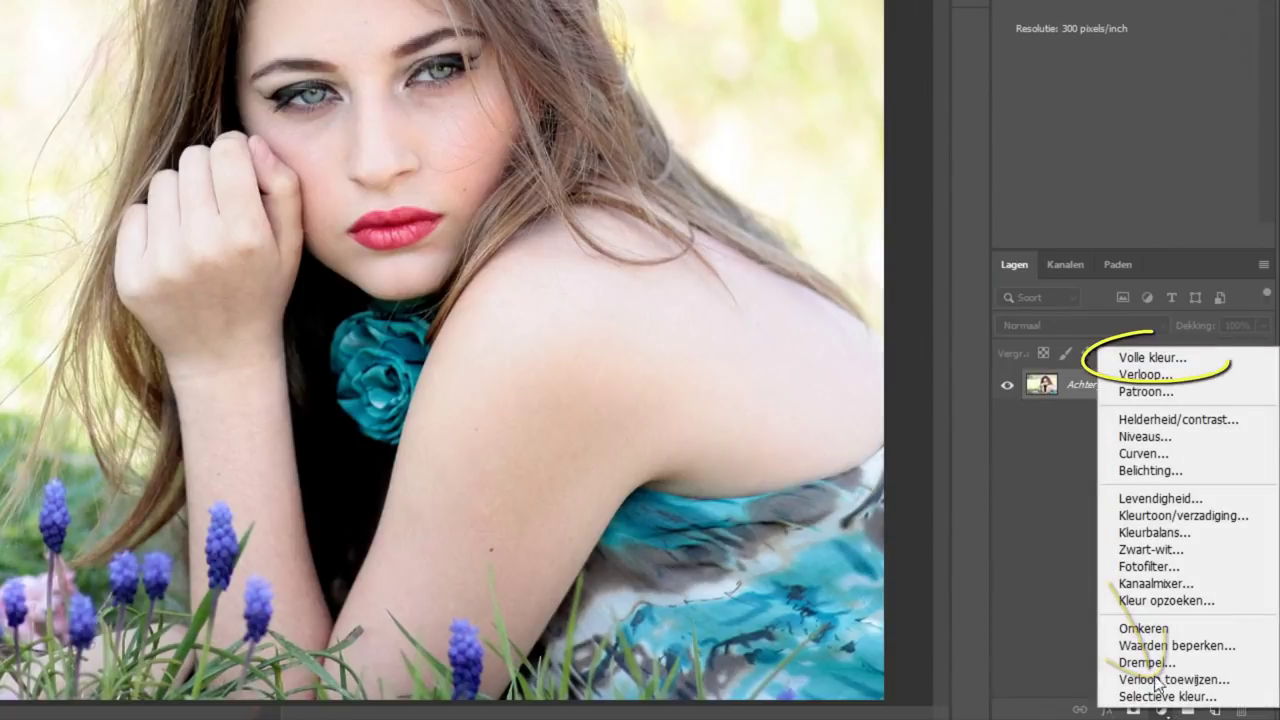
left_click(1167, 358)
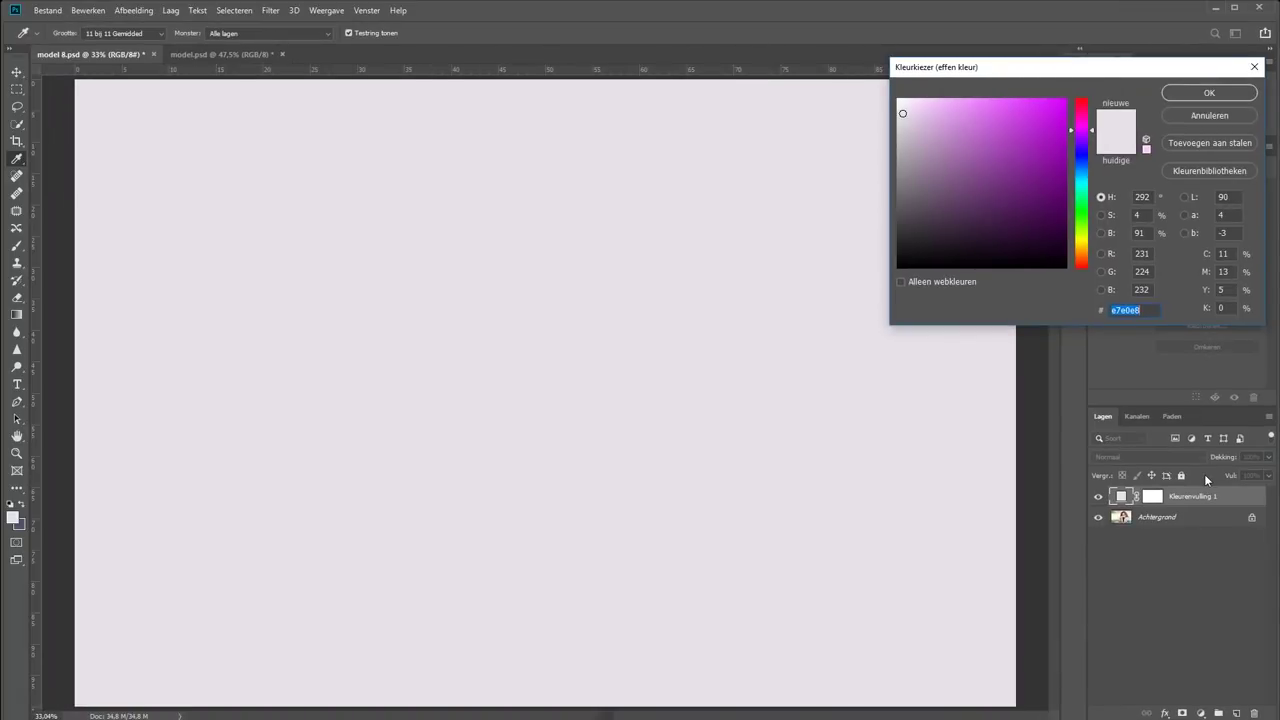
left_click(1086, 251)
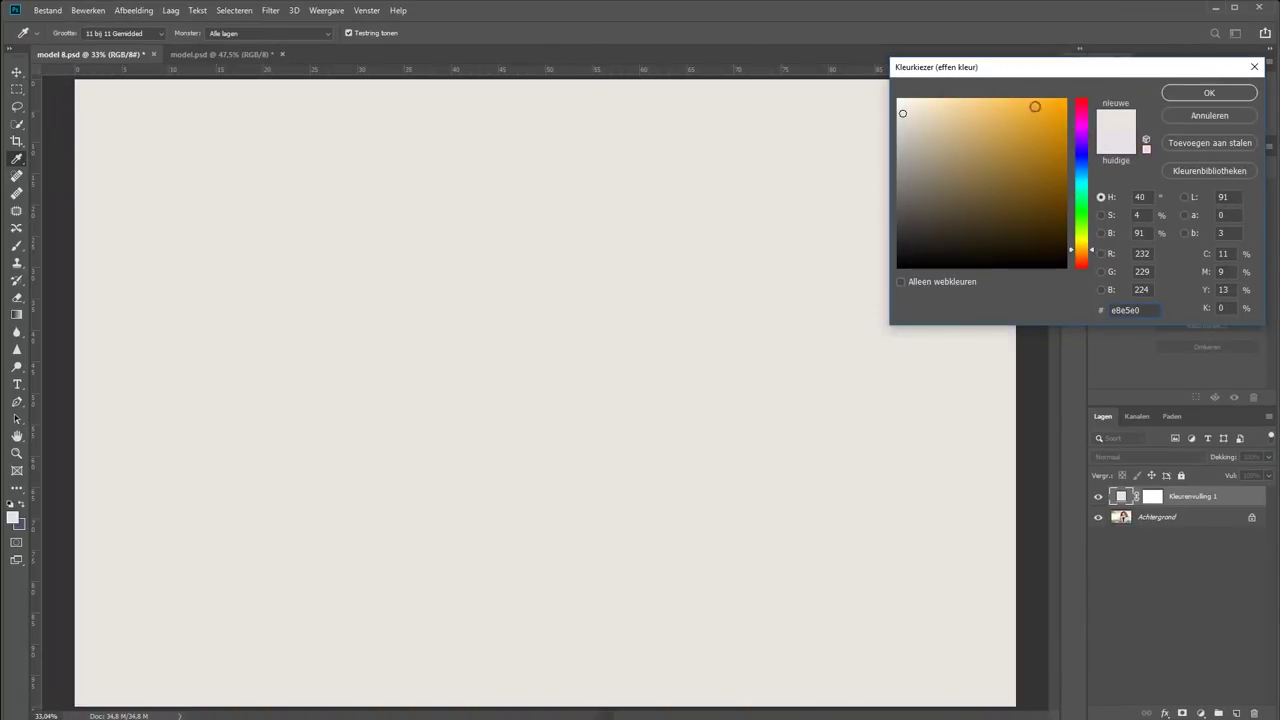
left_click(1045, 117)
left_click(1177, 94)
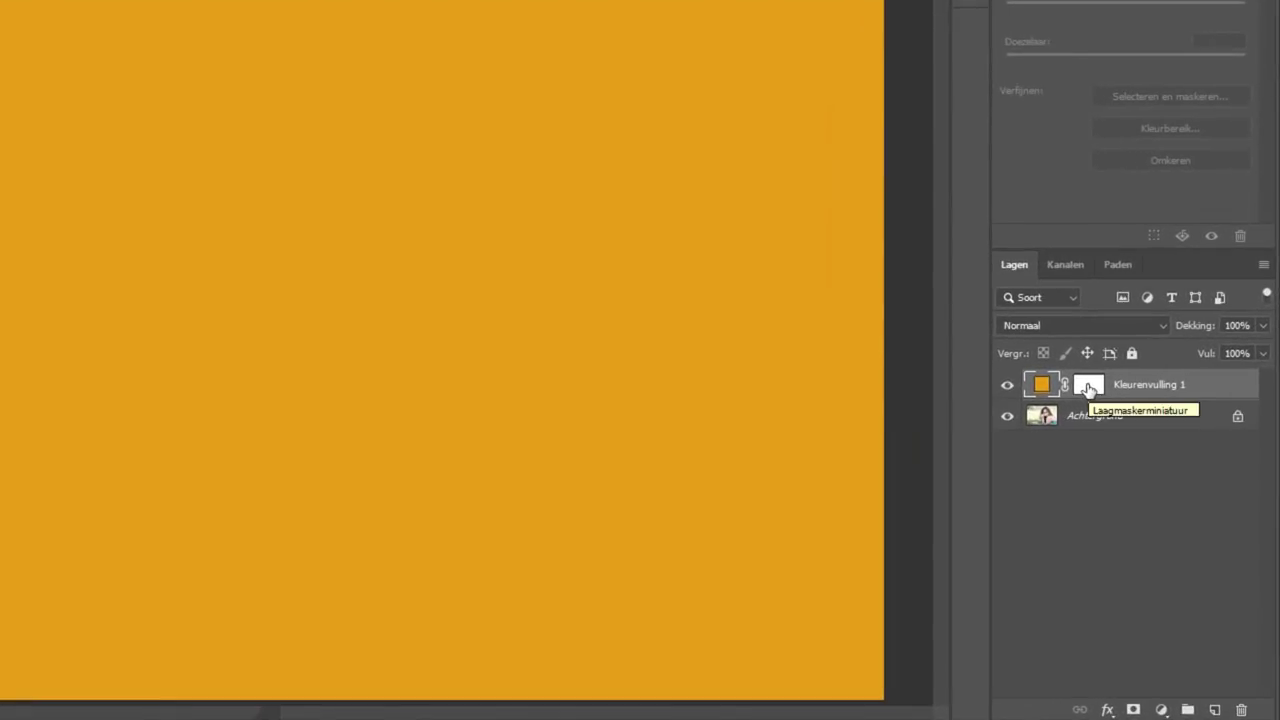
Invert the Kleurenvulling 1 mask to black, then make Achtergrond the active layer.
left_click(1089, 390)
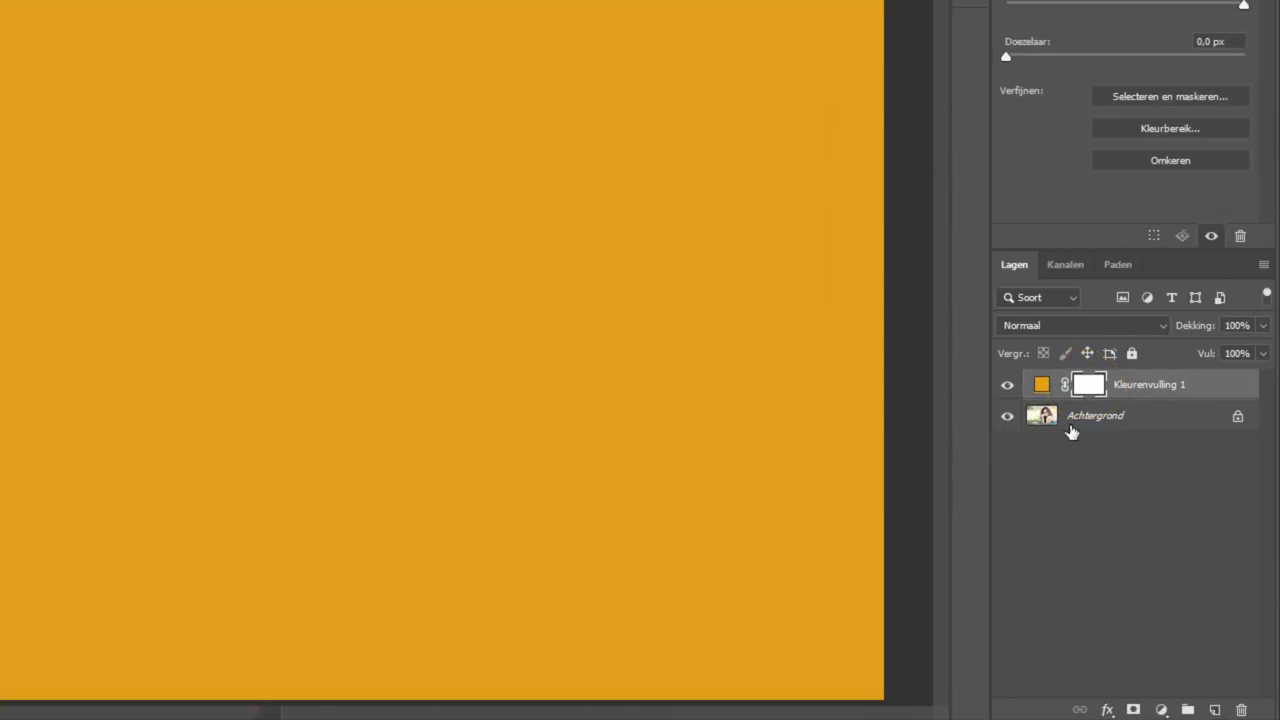
key("ctrl+i")
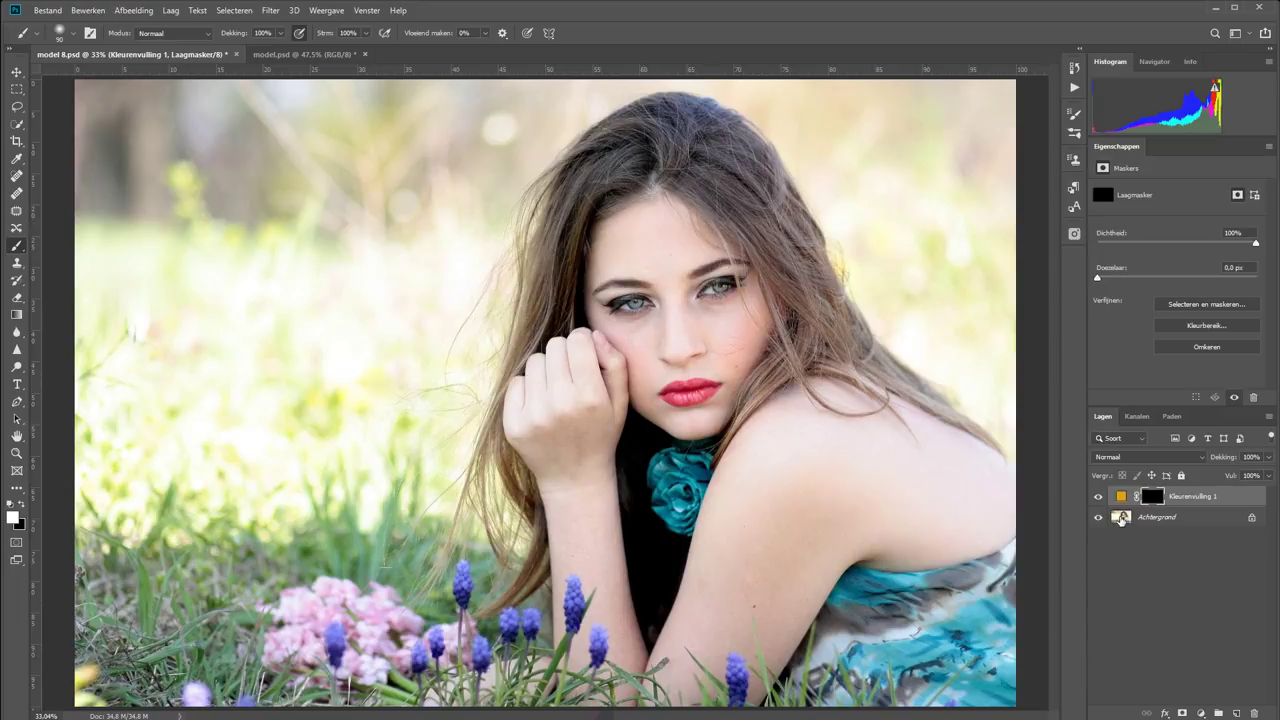
left_click(1121, 517)
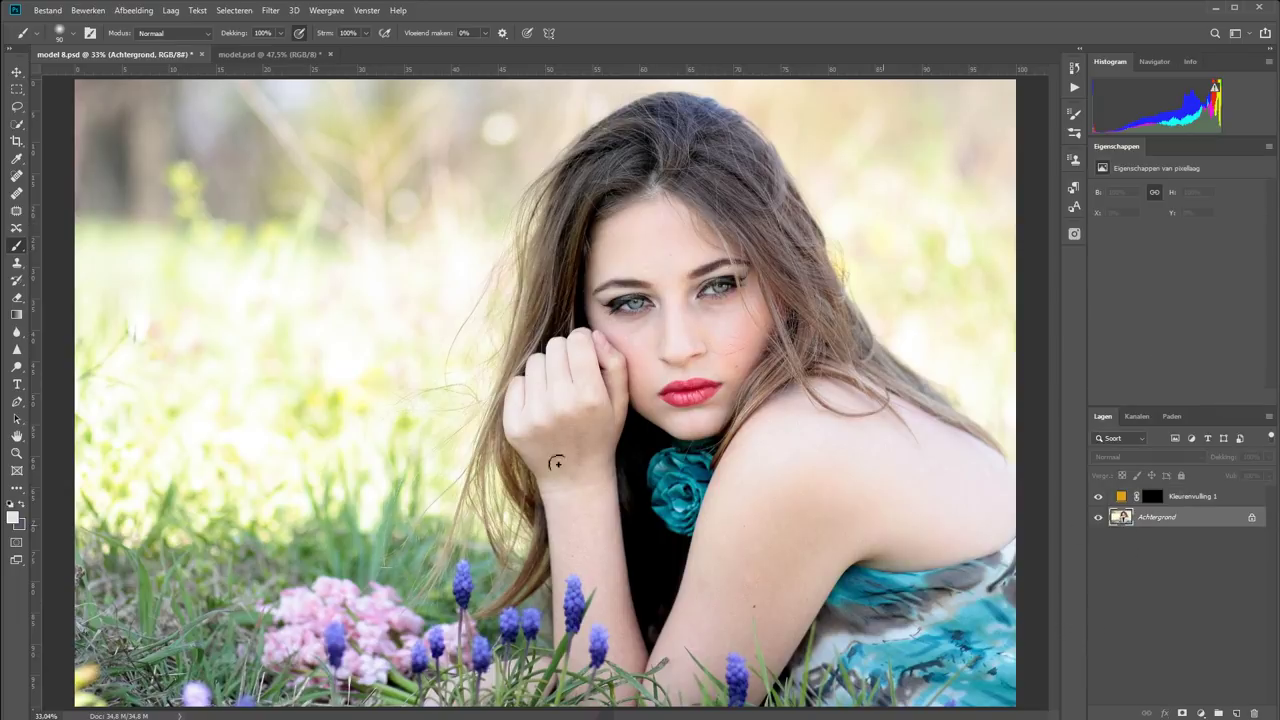
Quick-select the skin on the forehead, hand, forearm, shoulder, chest and upper arm.
left_click(17, 125)
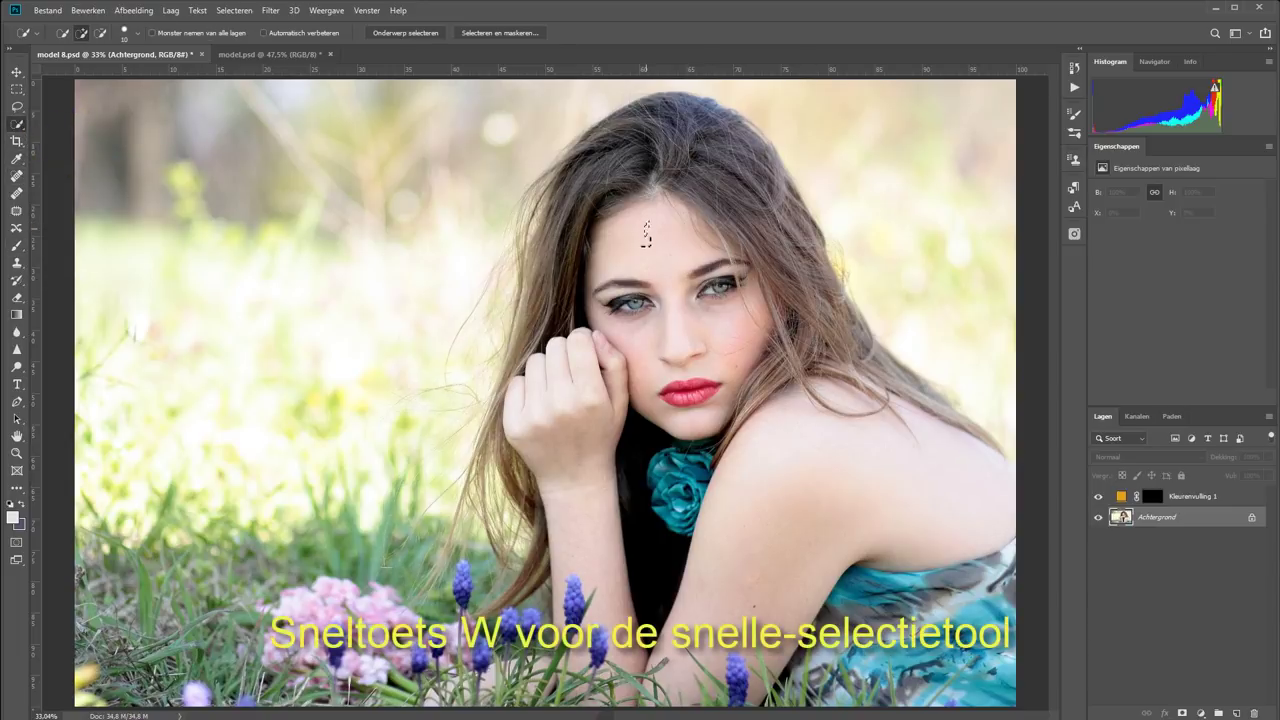
mouse_move(651, 229)
left_mouse_down()
mouse_move(663, 329)
mouse_move(663, 309)
mouse_move(617, 368)
left_mouse_up()
left_click_drag(571, 443, 622, 585)
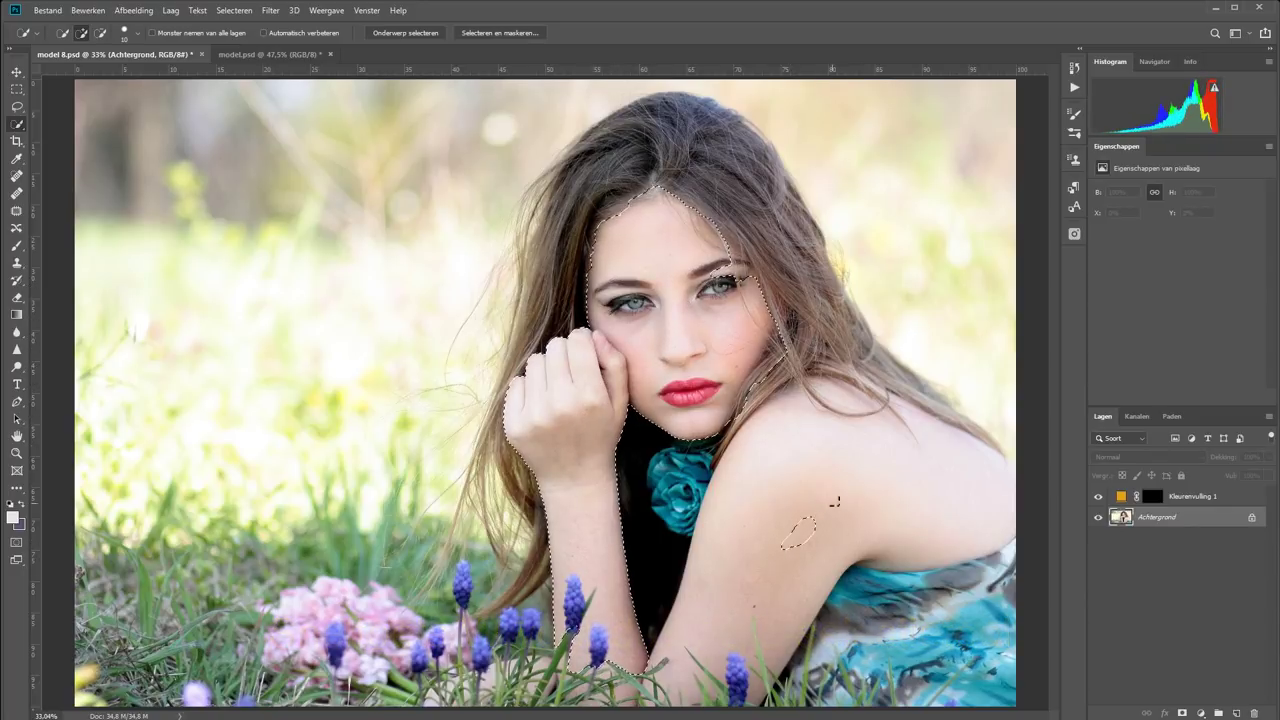
left_click_drag(800, 506, 884, 492)
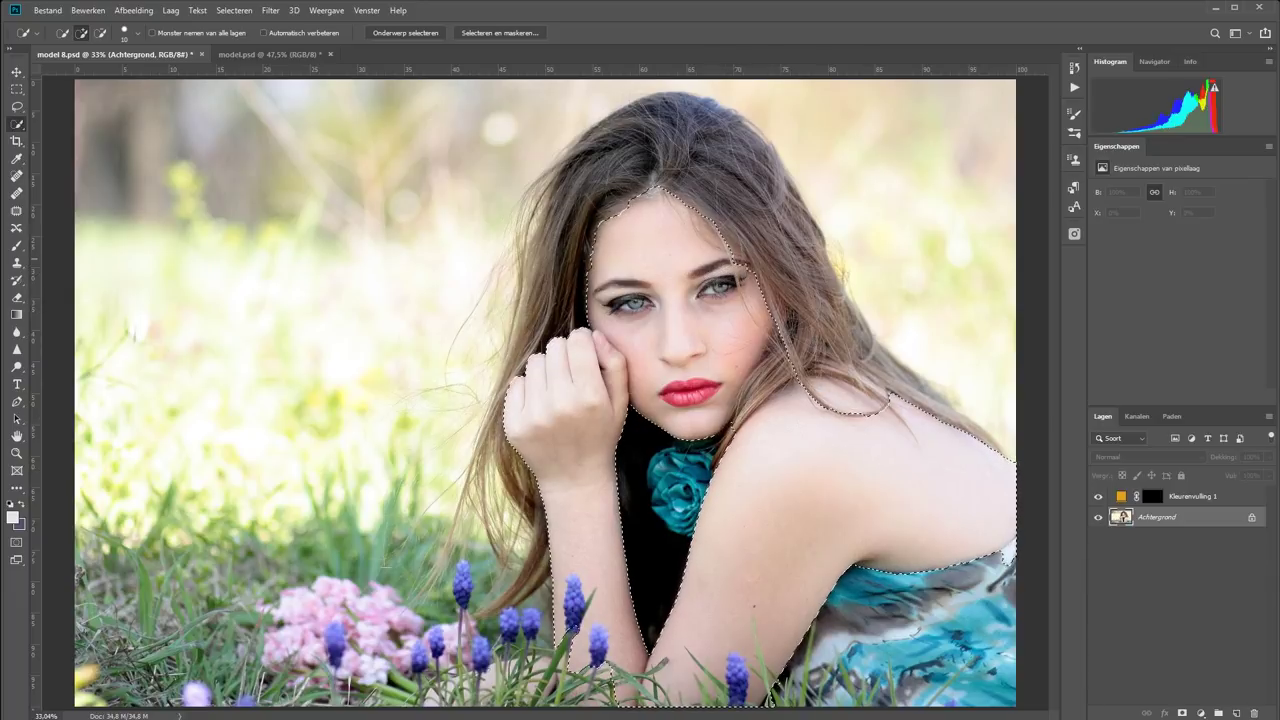
Zoom into the face and subtract both eyes, eyebrows and lips from the selection.
key("z")
left_click_drag(514, 165, 844, 465)
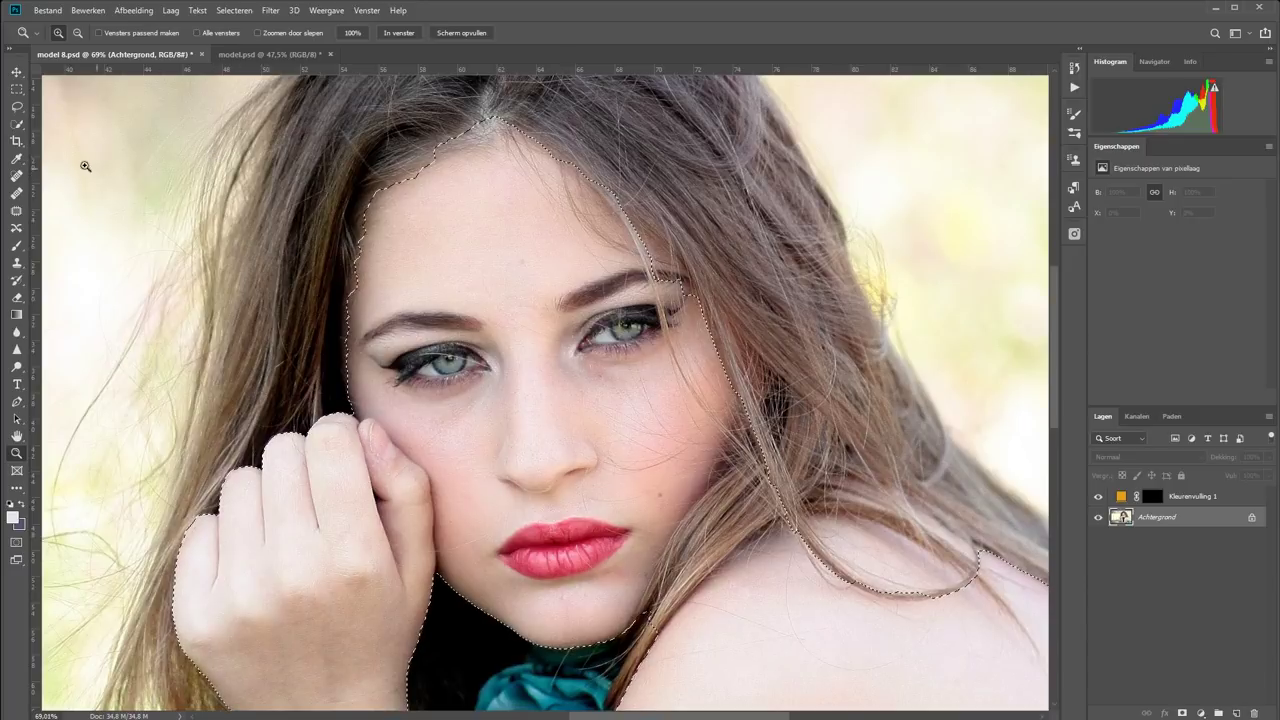
left_click(18, 126)
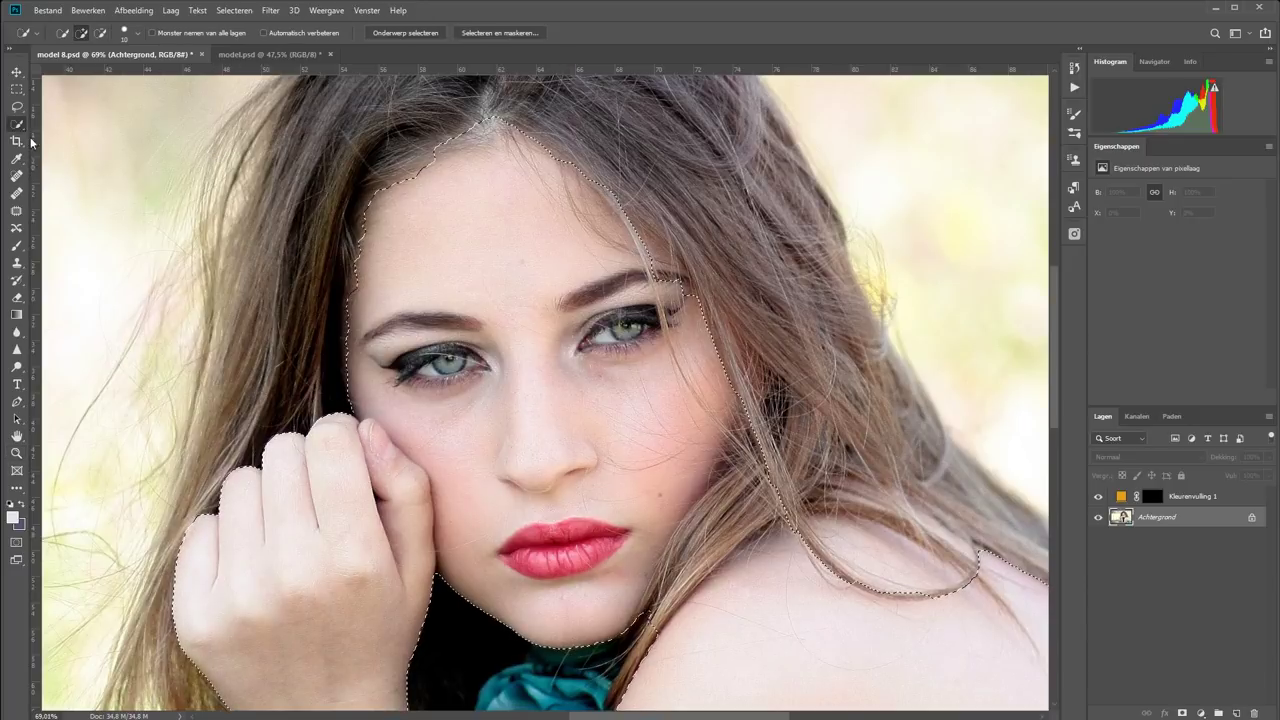
left_click(100, 33)
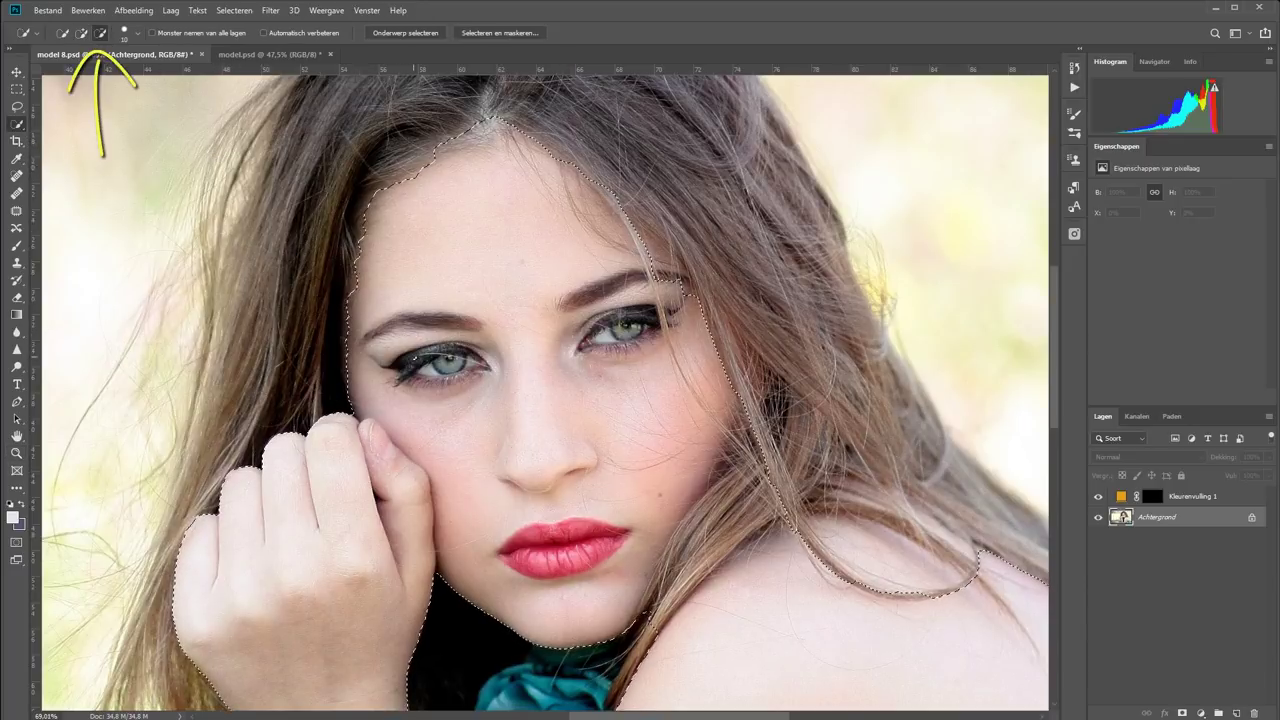
left_click_drag(420, 370, 470, 365)
left_click_drag(390, 322, 465, 322)
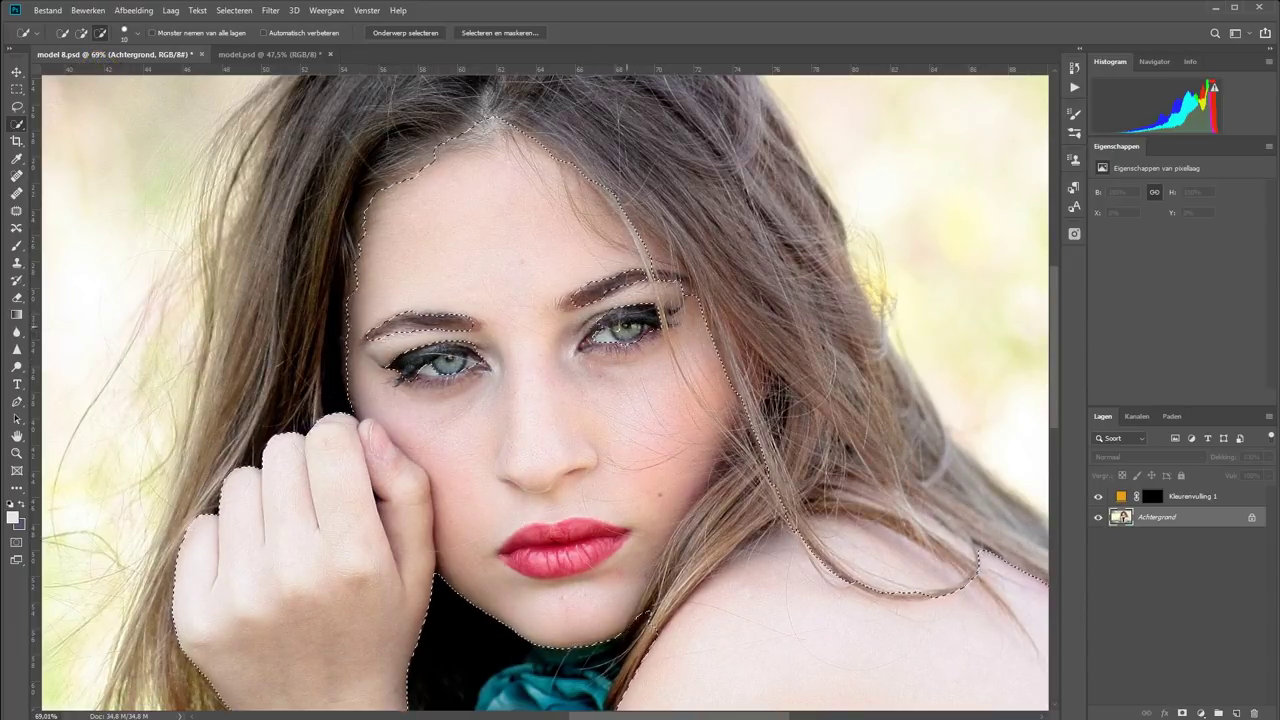
left_click_drag(533, 556, 615, 540)
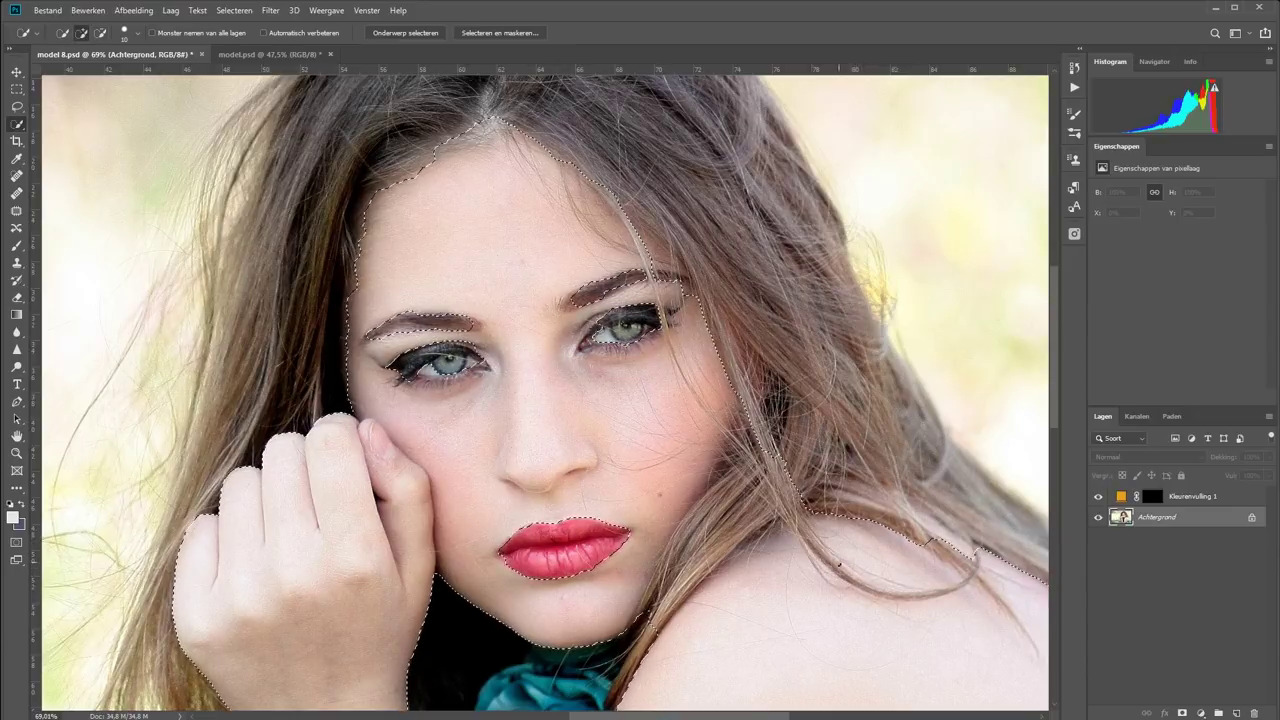
left_click_drag(857, 560, 815, 571)
Subtract the stray hair strands from the selection and fit the image in the window.
left_click(100, 33)
left_click_drag(725, 520, 690, 585)
left_click_drag(765, 525, 745, 488)
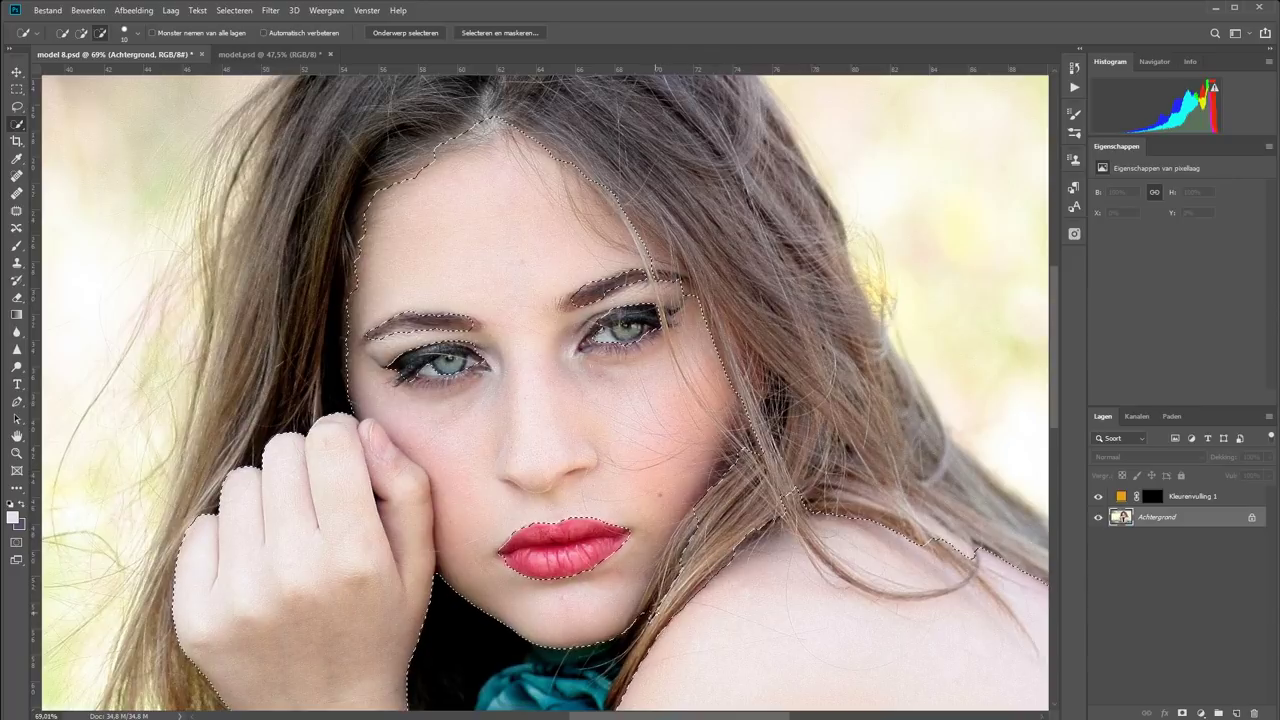
key("ctrl+0")
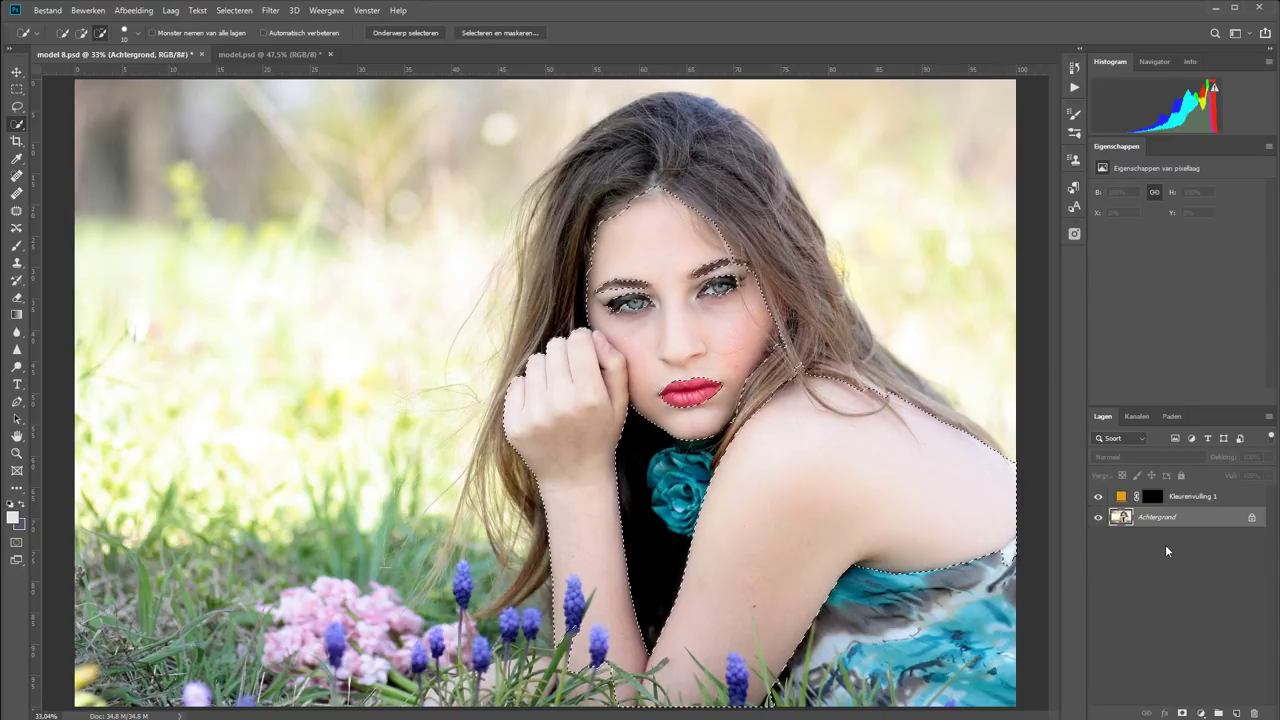
Invert the Kleurenvulling 1 mask over the skin selection, deselect, and hide the fill layer.
left_click(1150, 497)
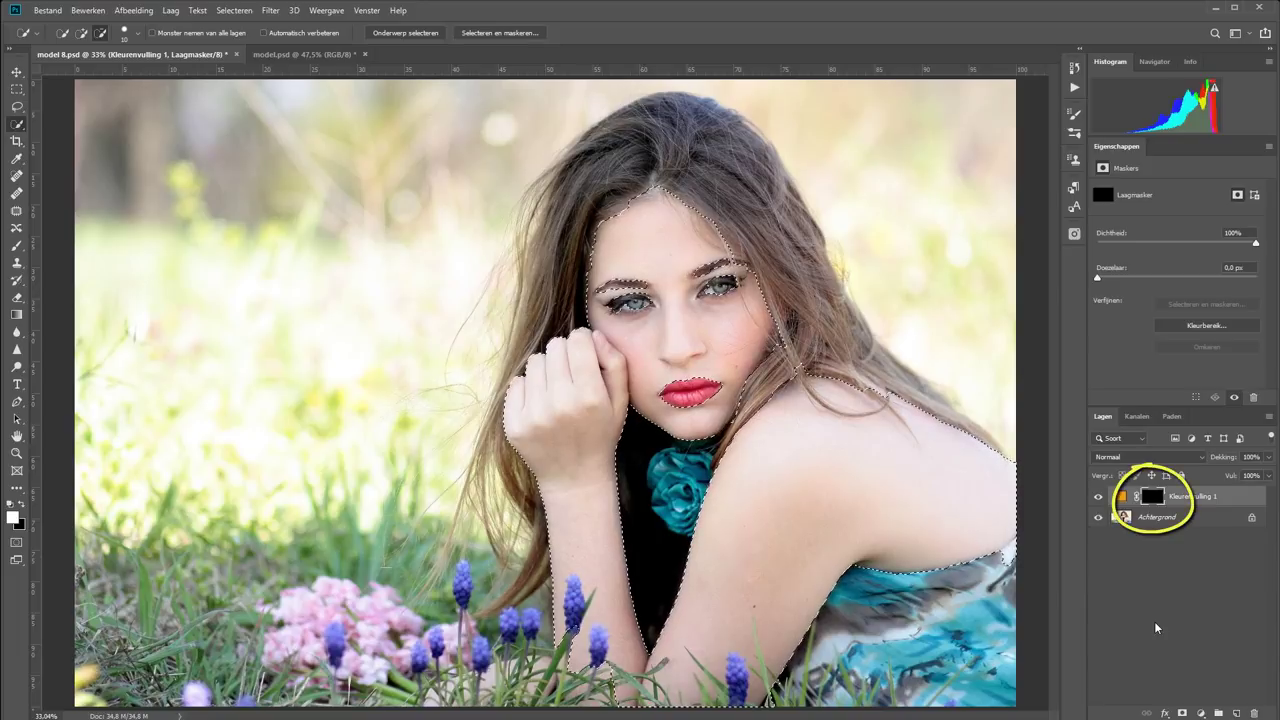
key("ctrl+i")
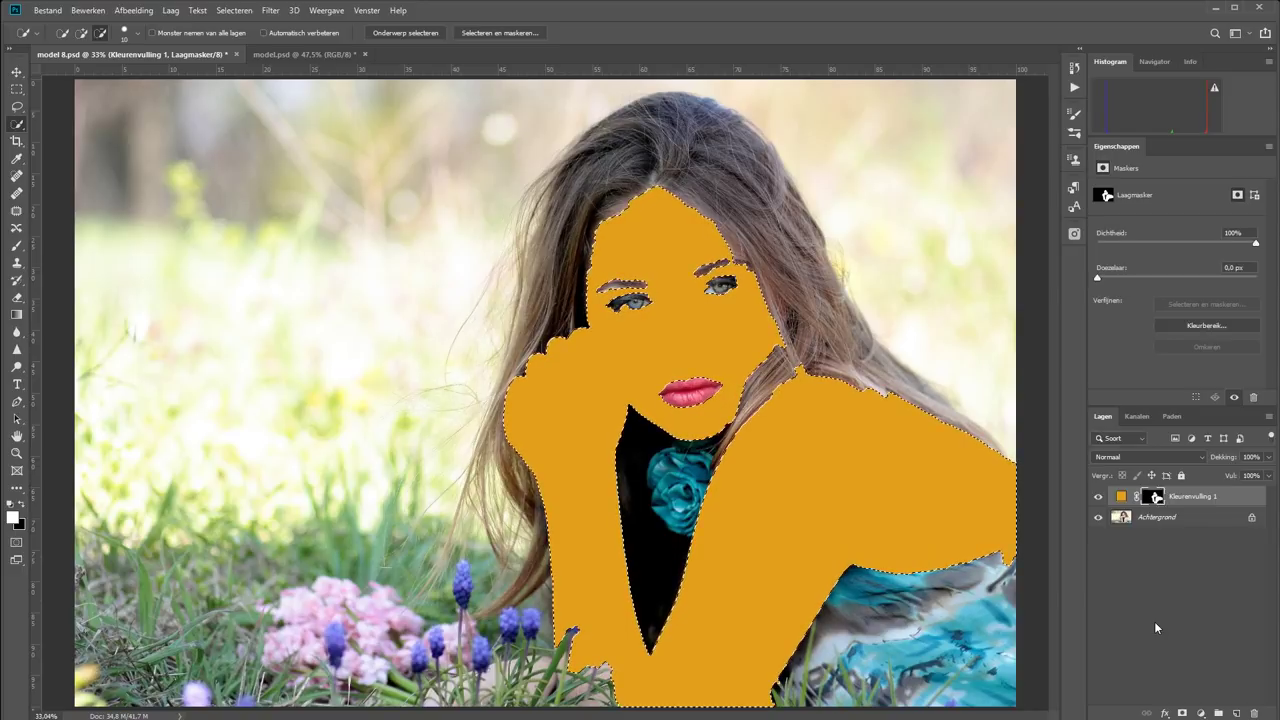
key("ctrl+d")
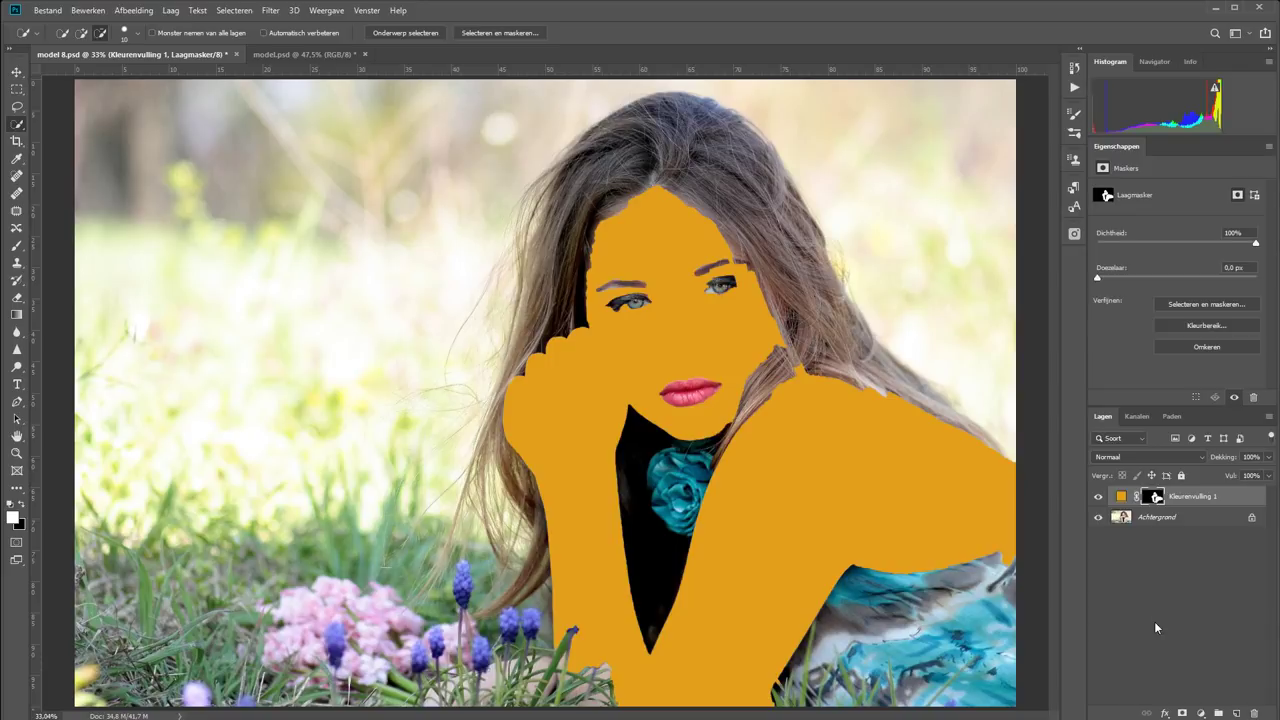
left_click(1098, 497)
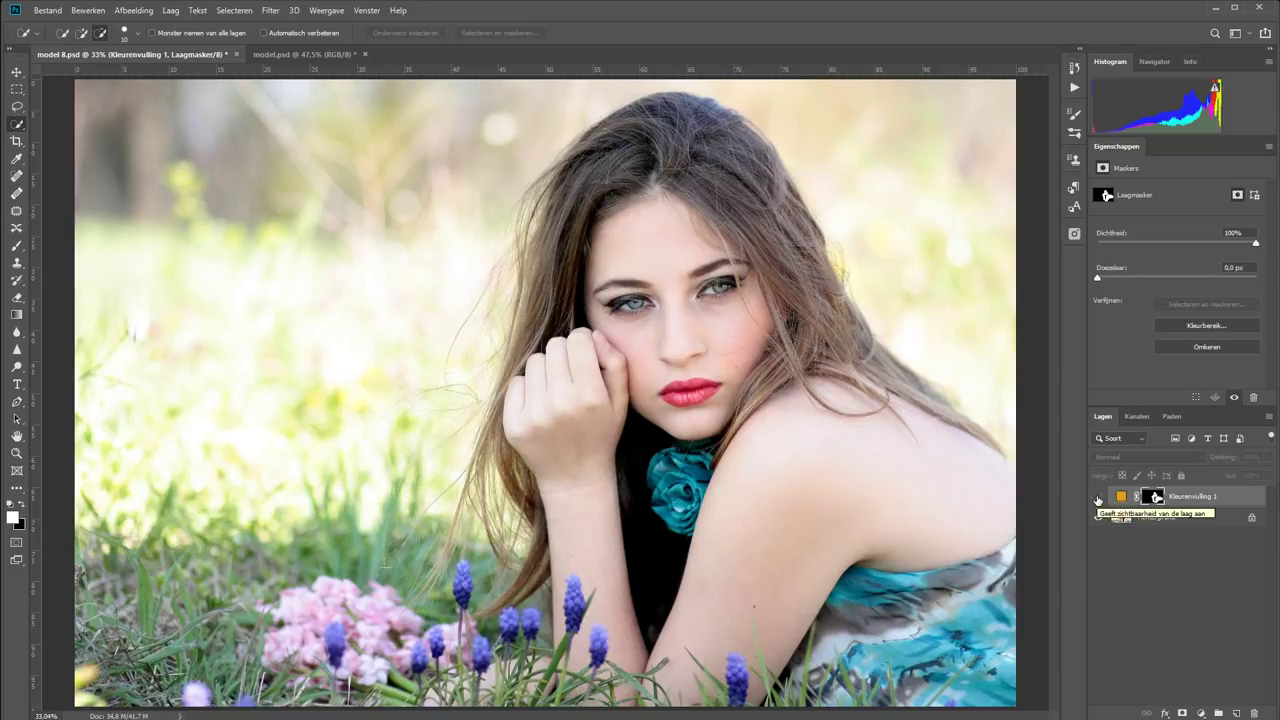
Show Kleurenvulling 1 again, set it to Vermenigvuldigen (Multiply), and zoom on the shoulder edge.
left_click(1098, 497)
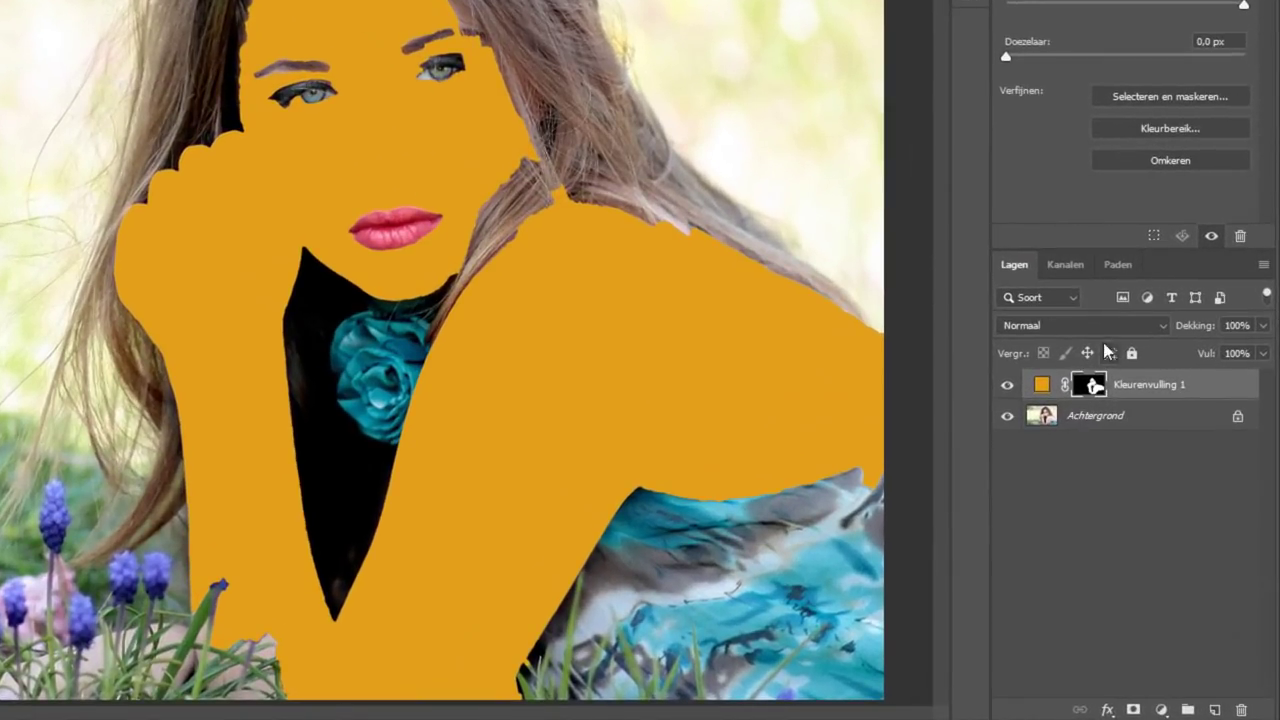
left_click(1020, 328)
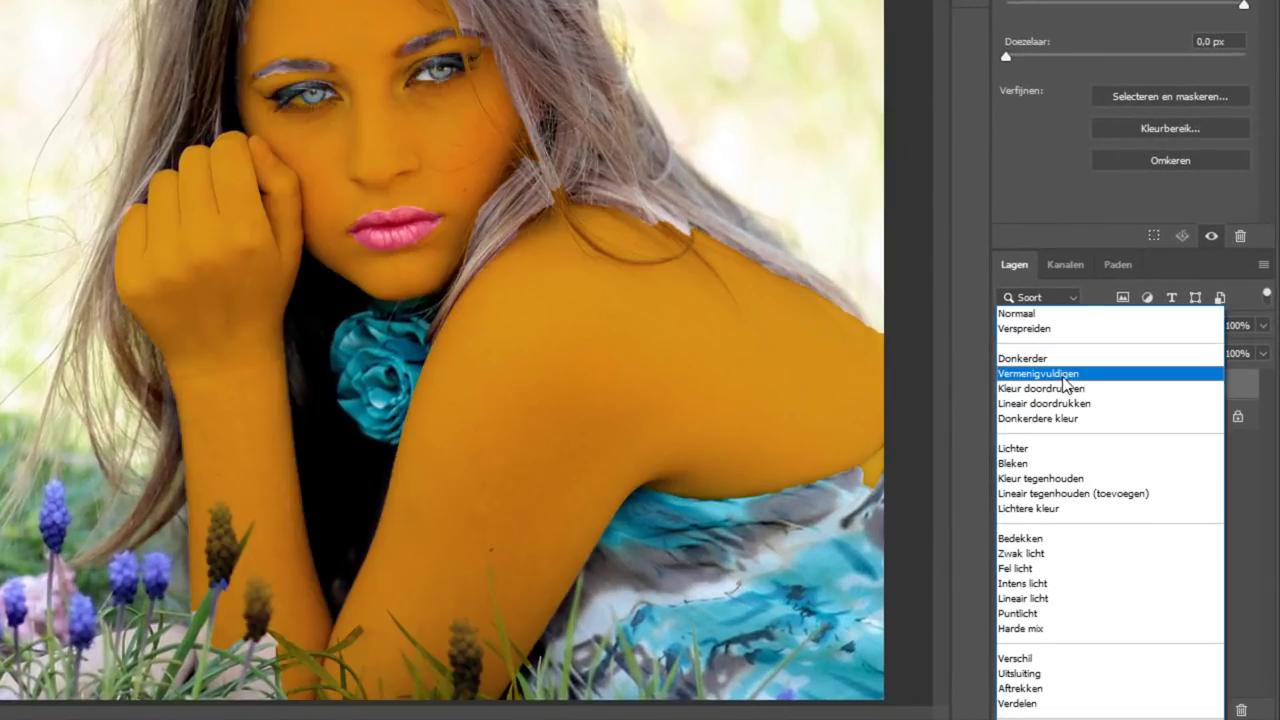
left_click(1066, 375)
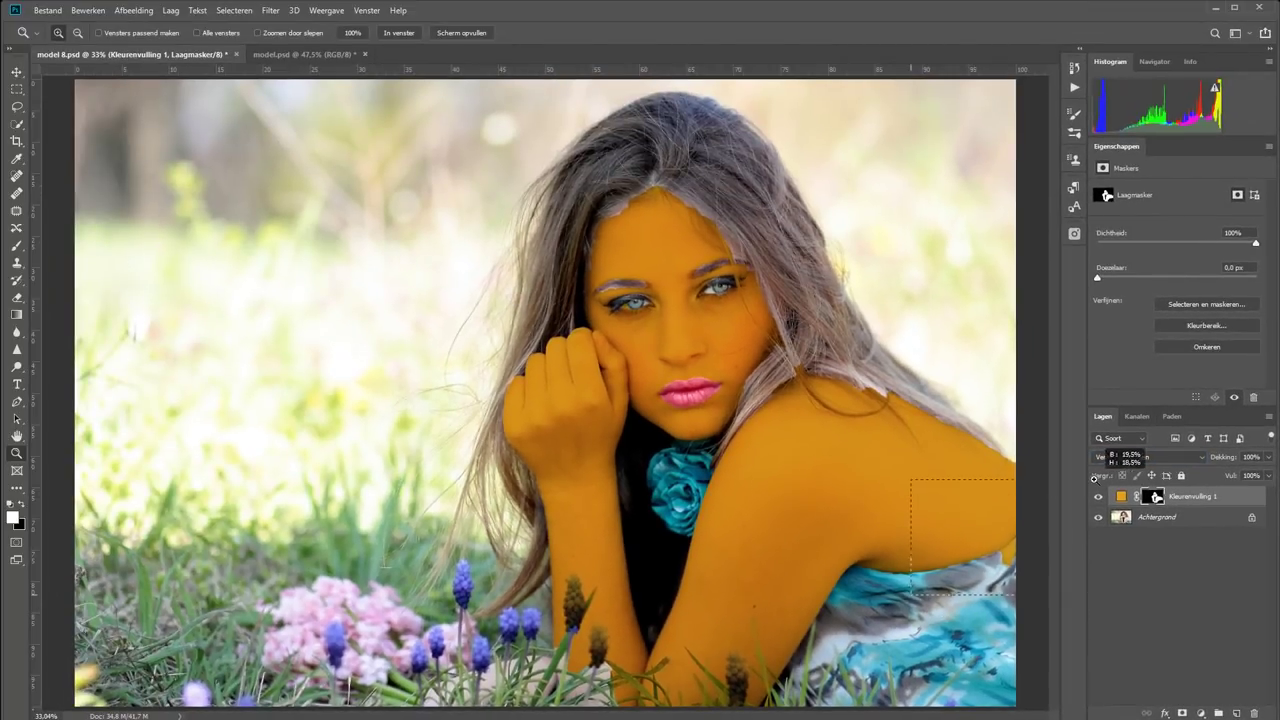
left_click_drag(910, 595, 1057, 526)
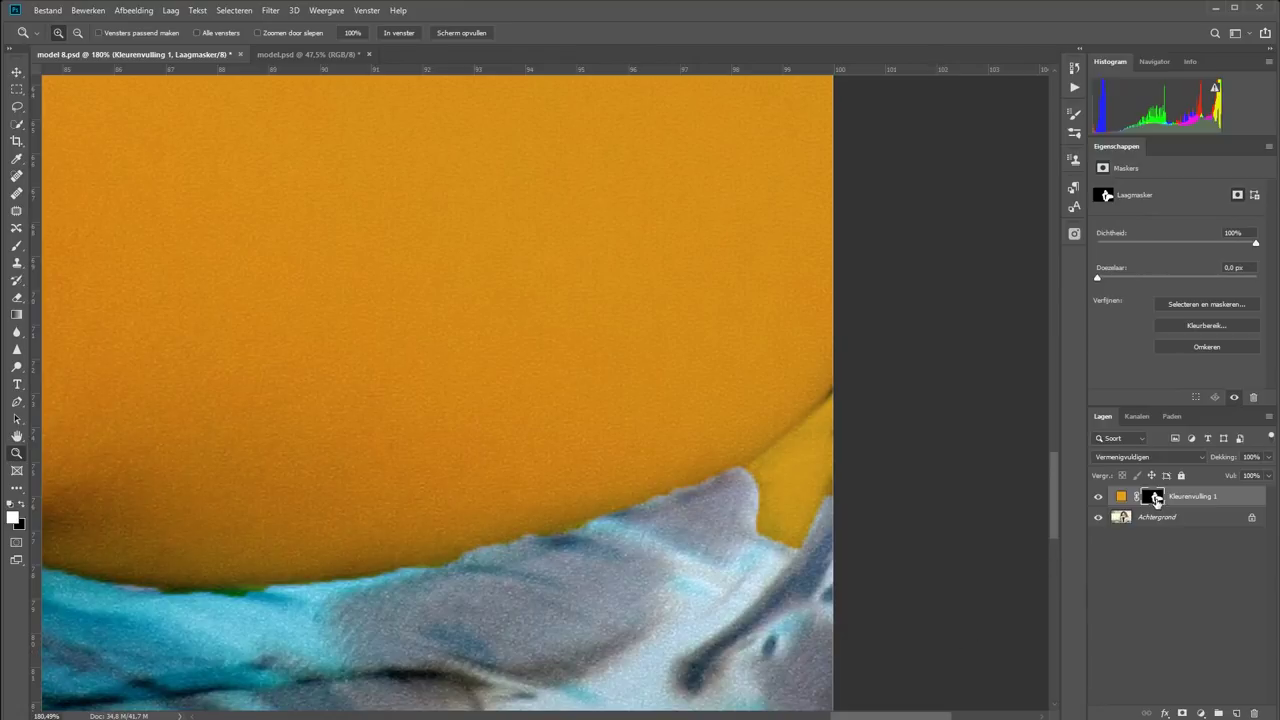
Paint black on the mask over the shoulder-edge spill, then lower fill opacity to 20%.
left_click(16, 247)
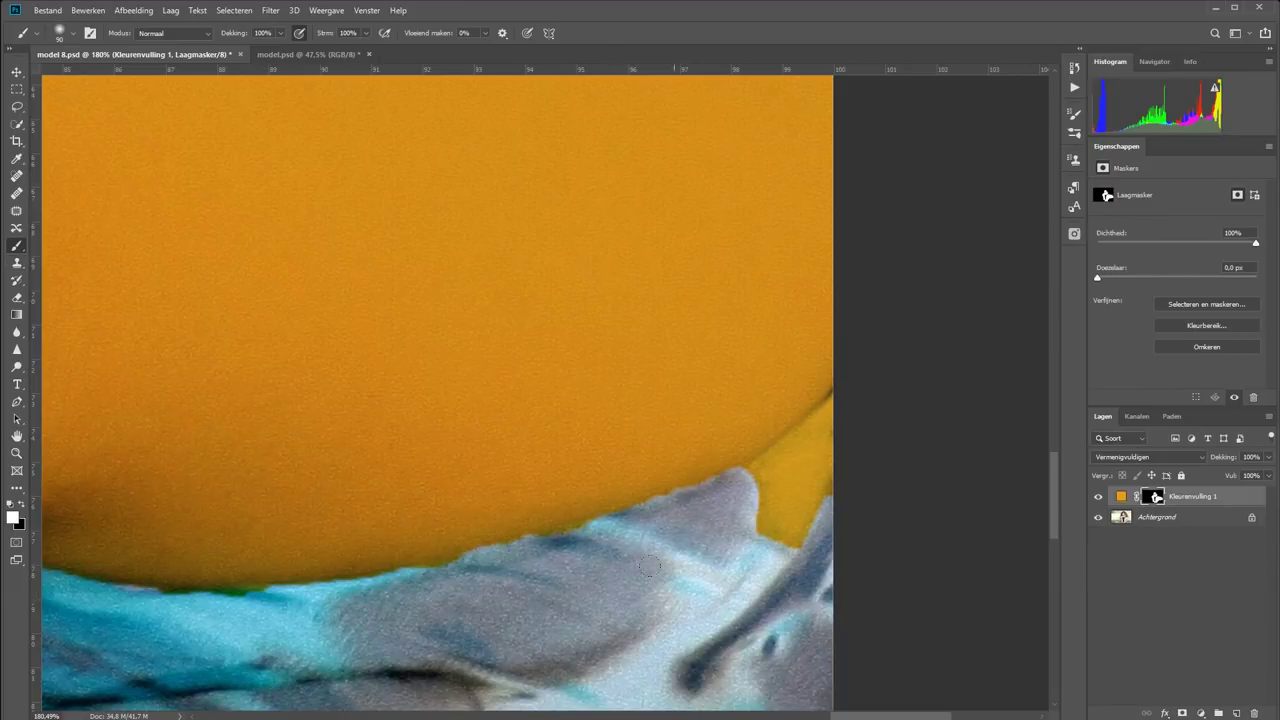
key("bracketright")
key("x")
mouse_move(786, 514)
left_mouse_down()
mouse_move(809, 463)
mouse_move(766, 463)
mouse_move(822, 427)
left_mouse_up()
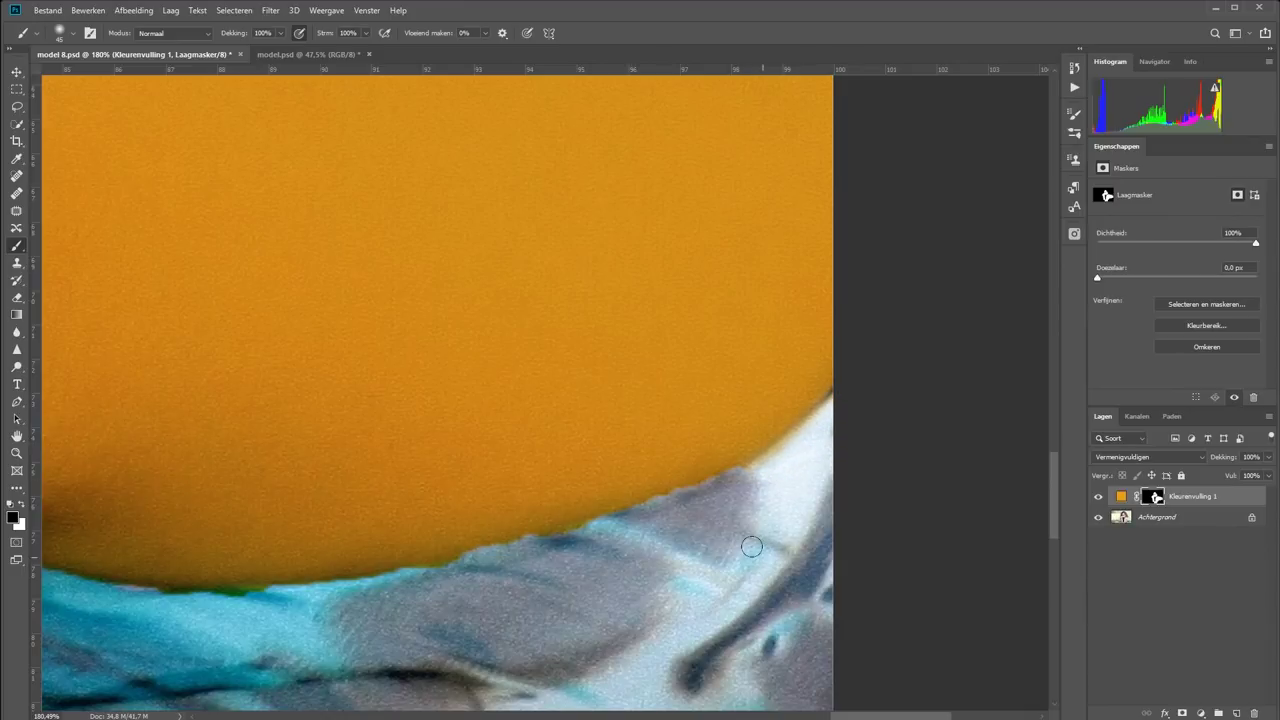
scroll(751, 543, "down", 3)
scroll(752, 546, "down", 2)
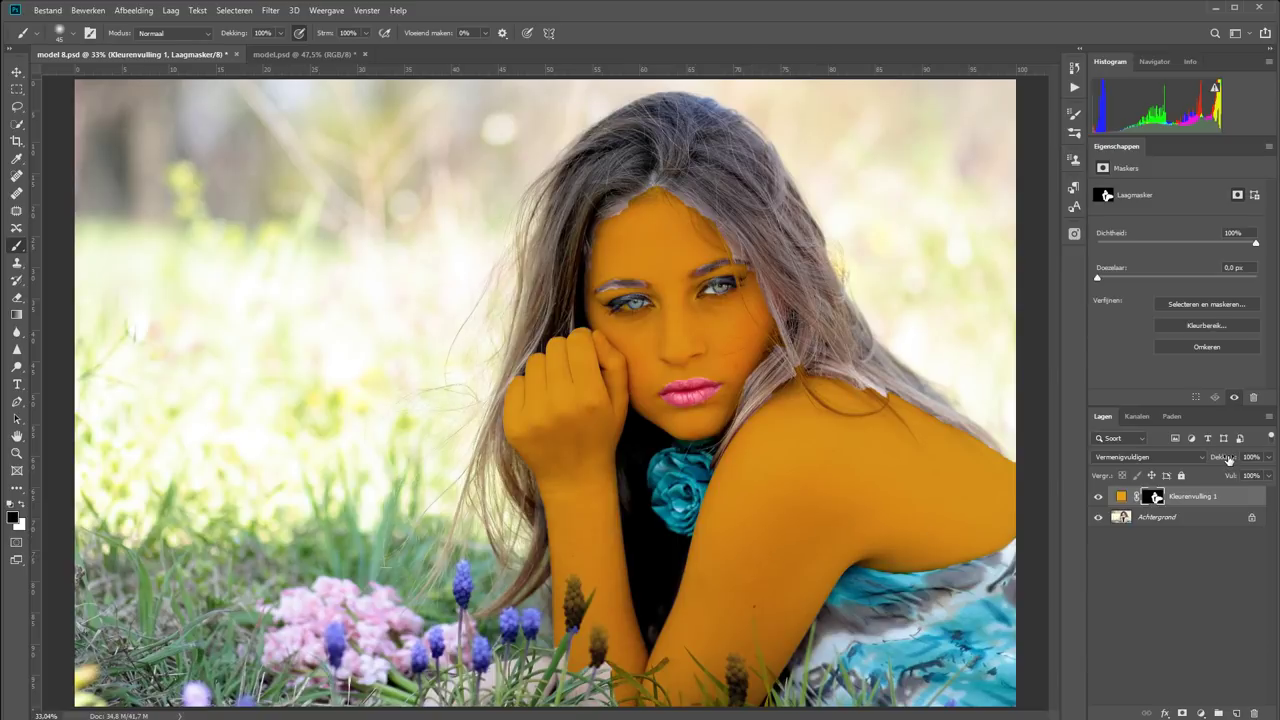
left_click_drag(1226, 461, 1175, 469)
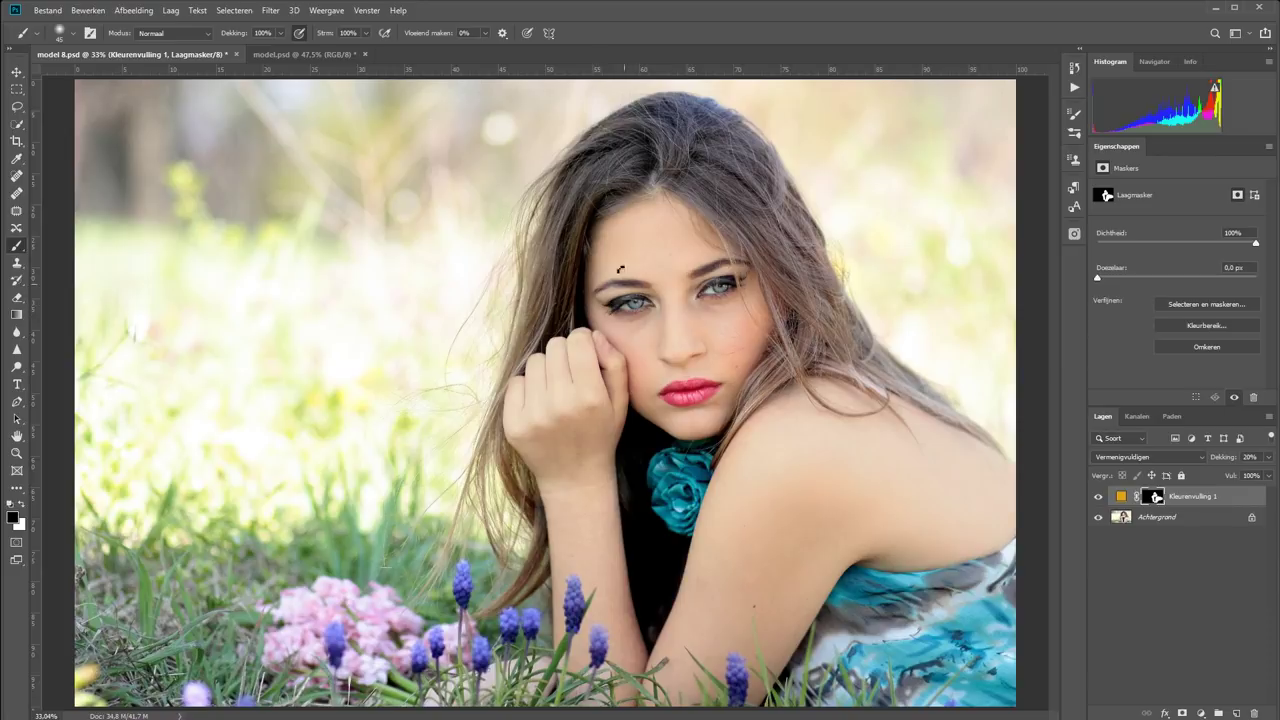
Zoom on the hair parting and set up a white brush at 18% flow.
key("z")
left_click(605, 231)
key("b")
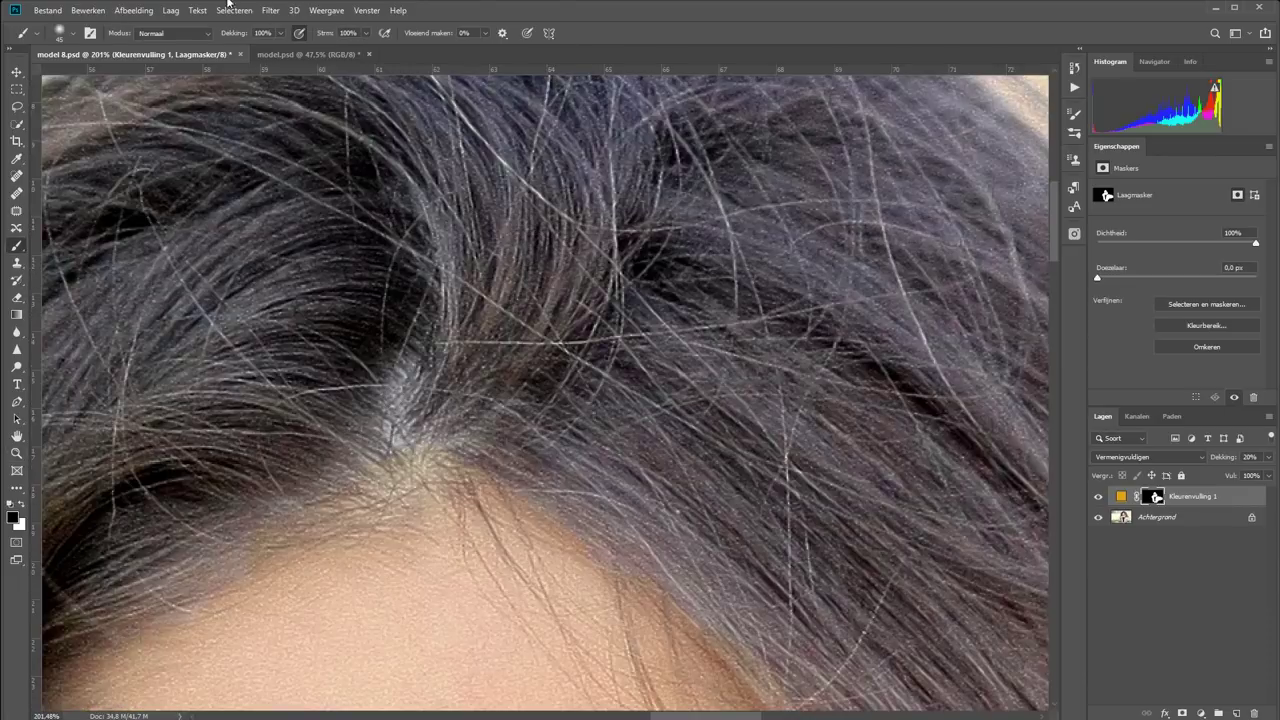
left_click_drag(316, 33, 298, 33)
key("x")
key("ctrl+0")
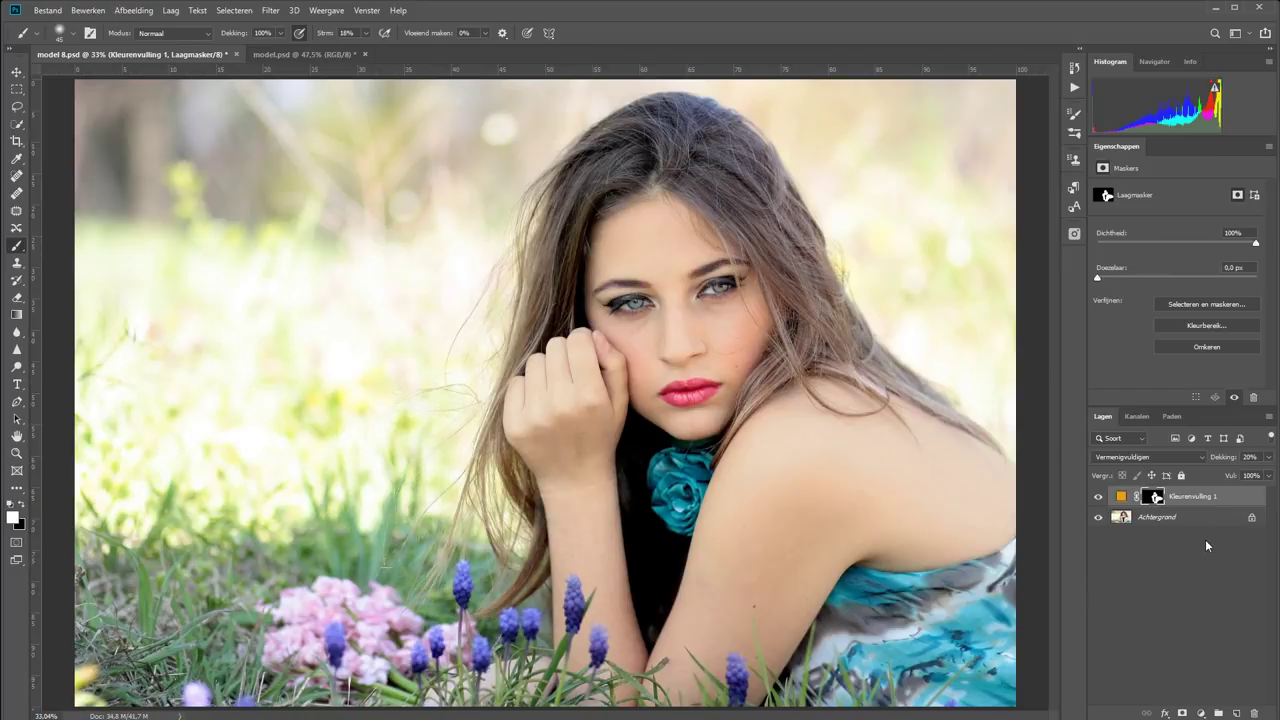
Toggle Kleurenvulling 1 off and on to compare the tan, keeping its mask targeted.
left_click(1098, 497)
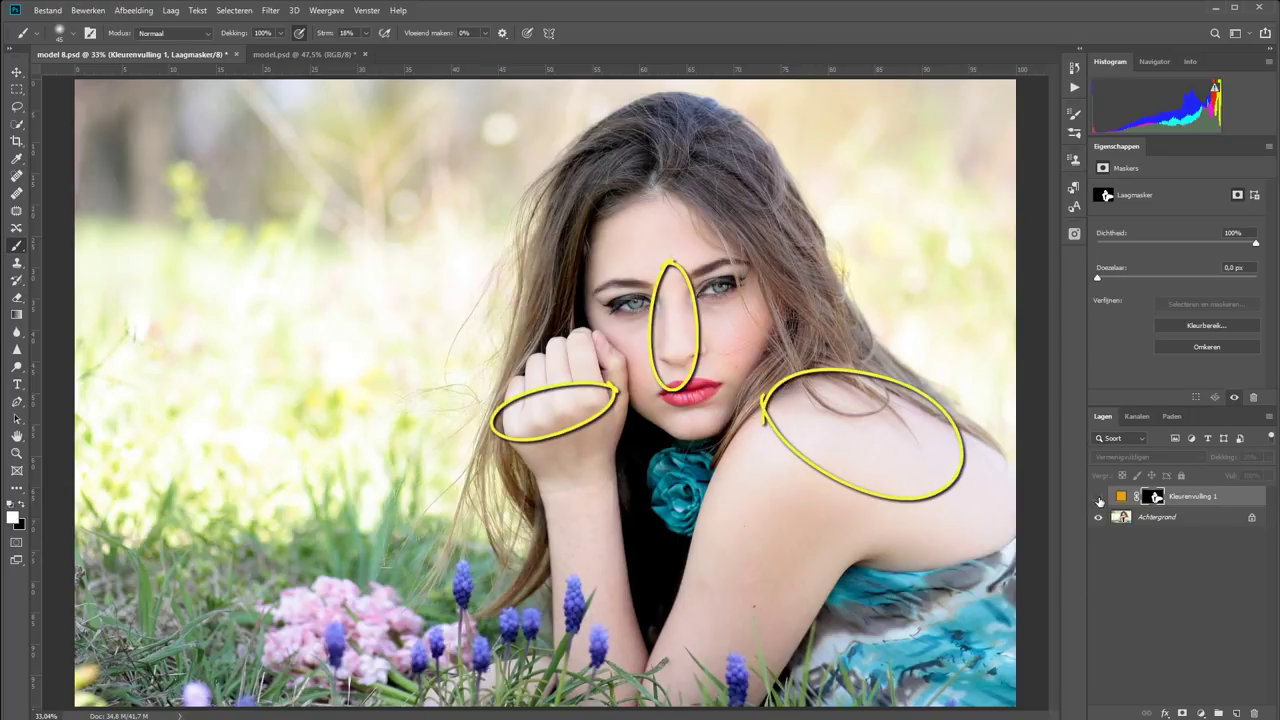
left_click(1098, 499)
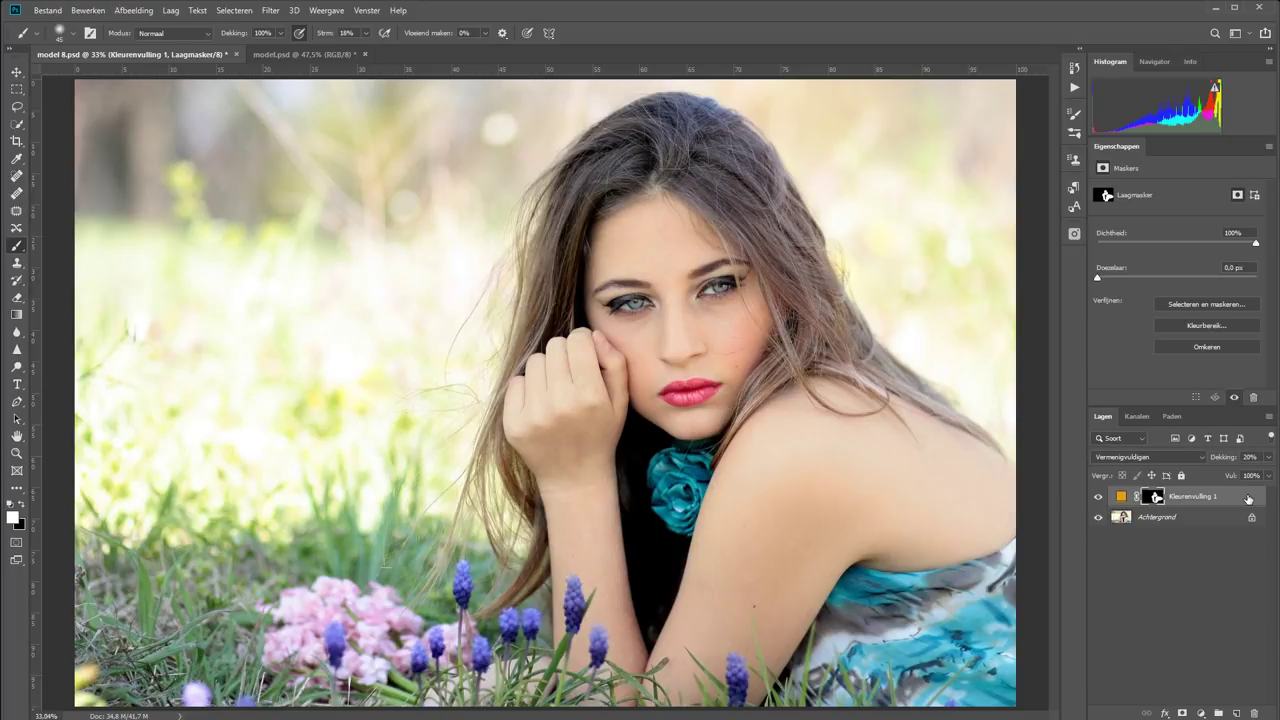
left_click(1247, 499)
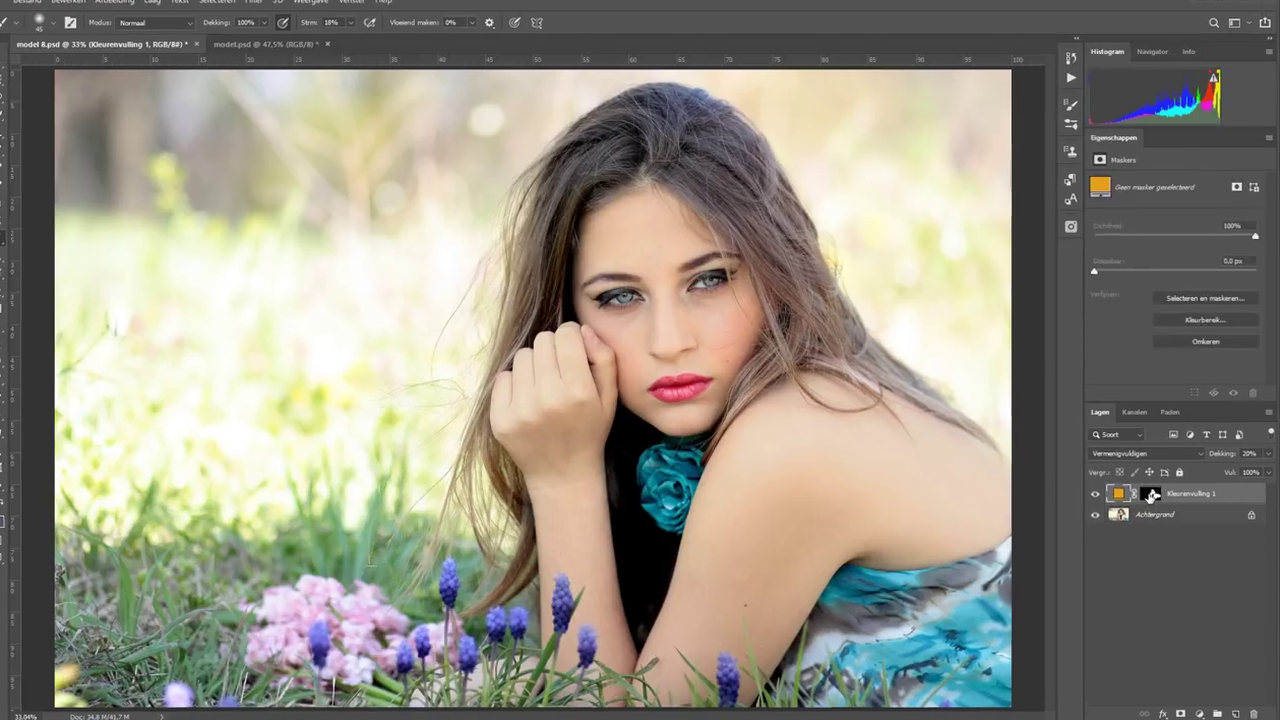
left_click(1150, 494)
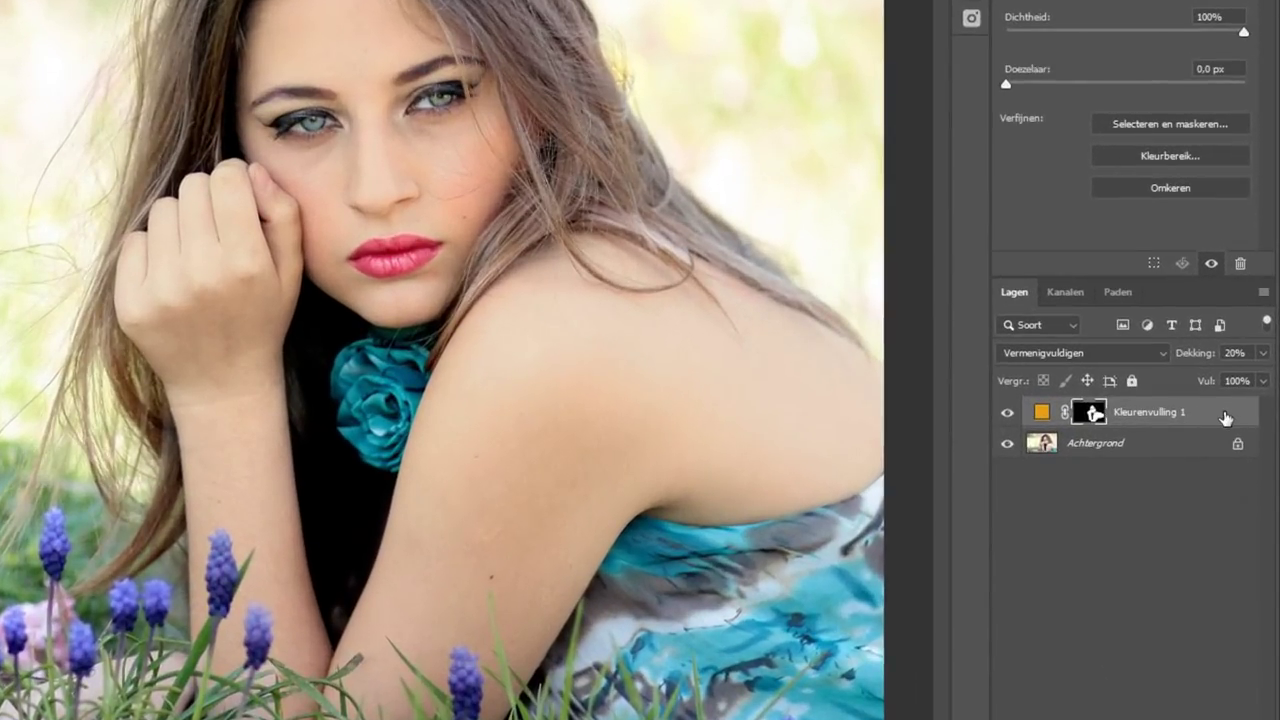
In Blending Options, split the Underlying Layer white slider to 214/255 and confirm.
double_click(1225, 418)
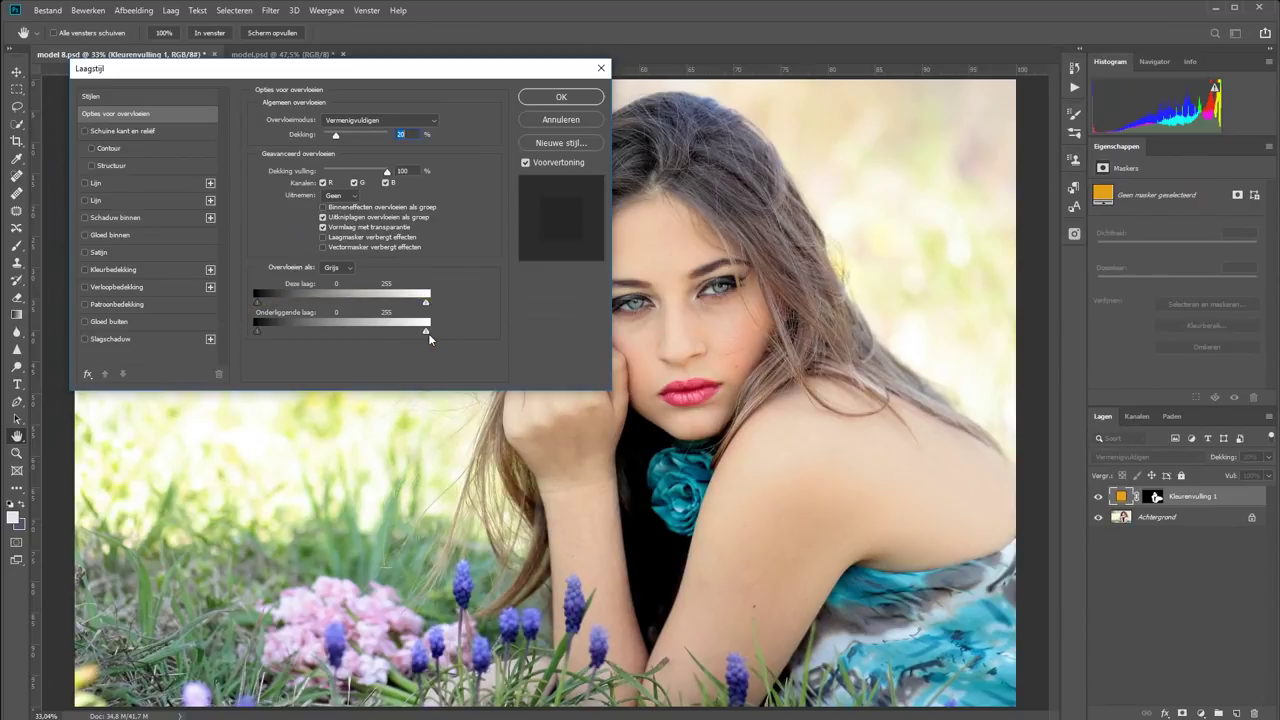
left_click_drag(425, 335, 397, 333)
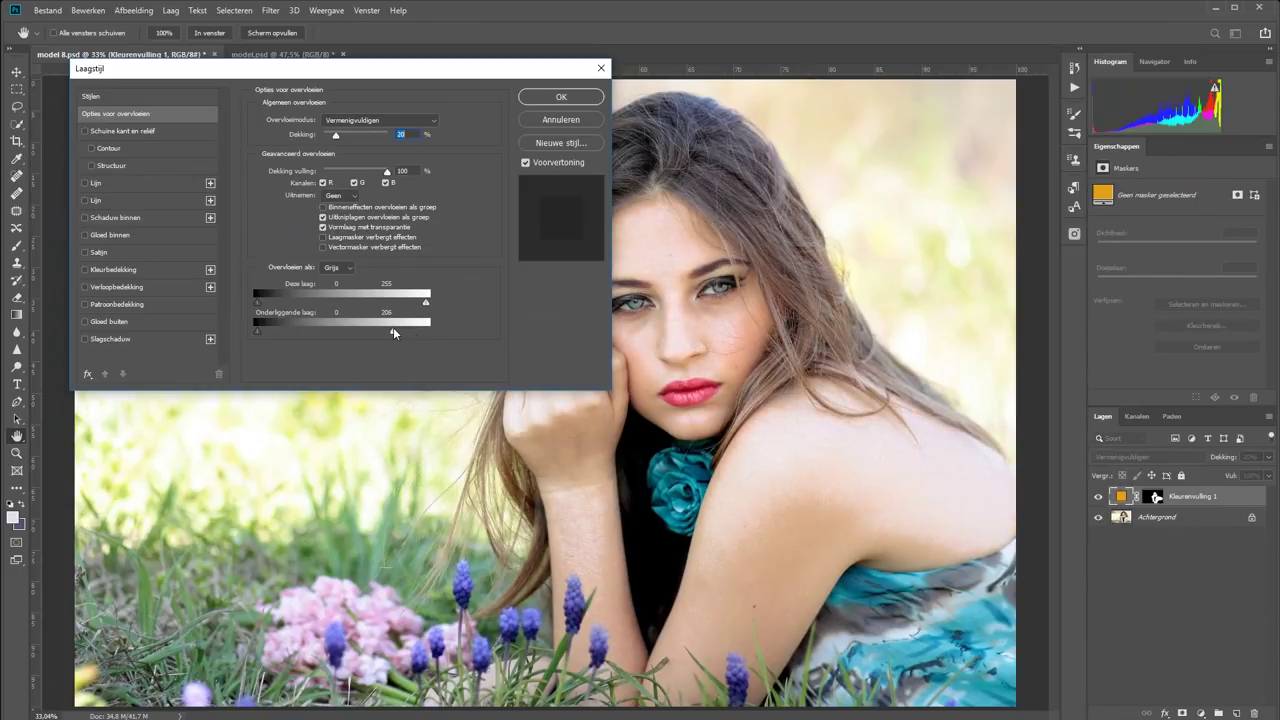
left_click_drag(398, 333, 401, 336)
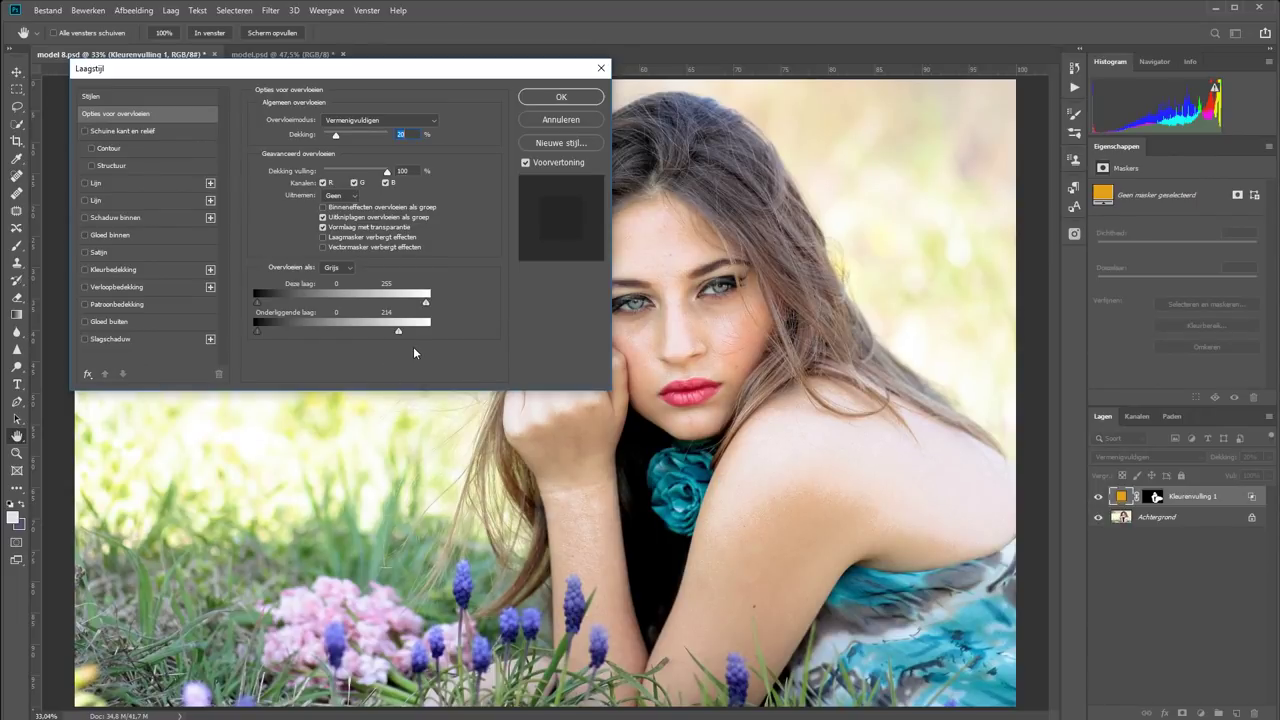
key("alt")
left_click_drag(401, 331, 439, 328)
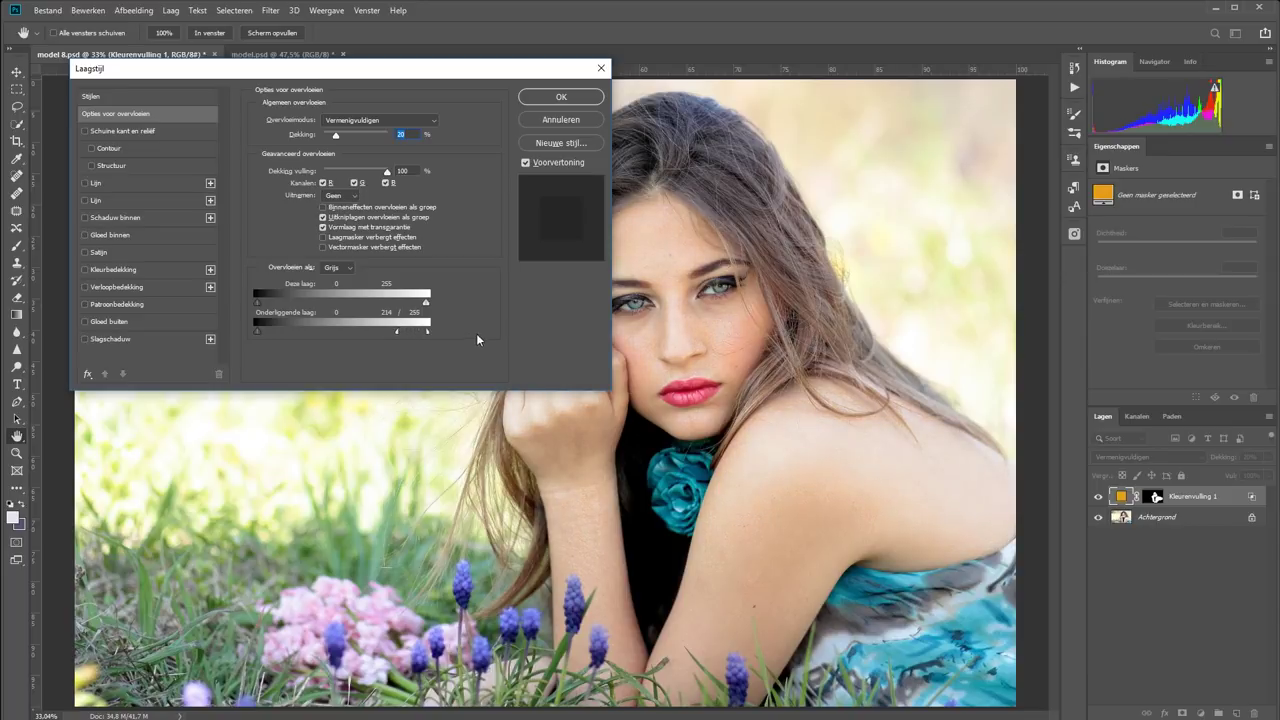
left_click(561, 97)
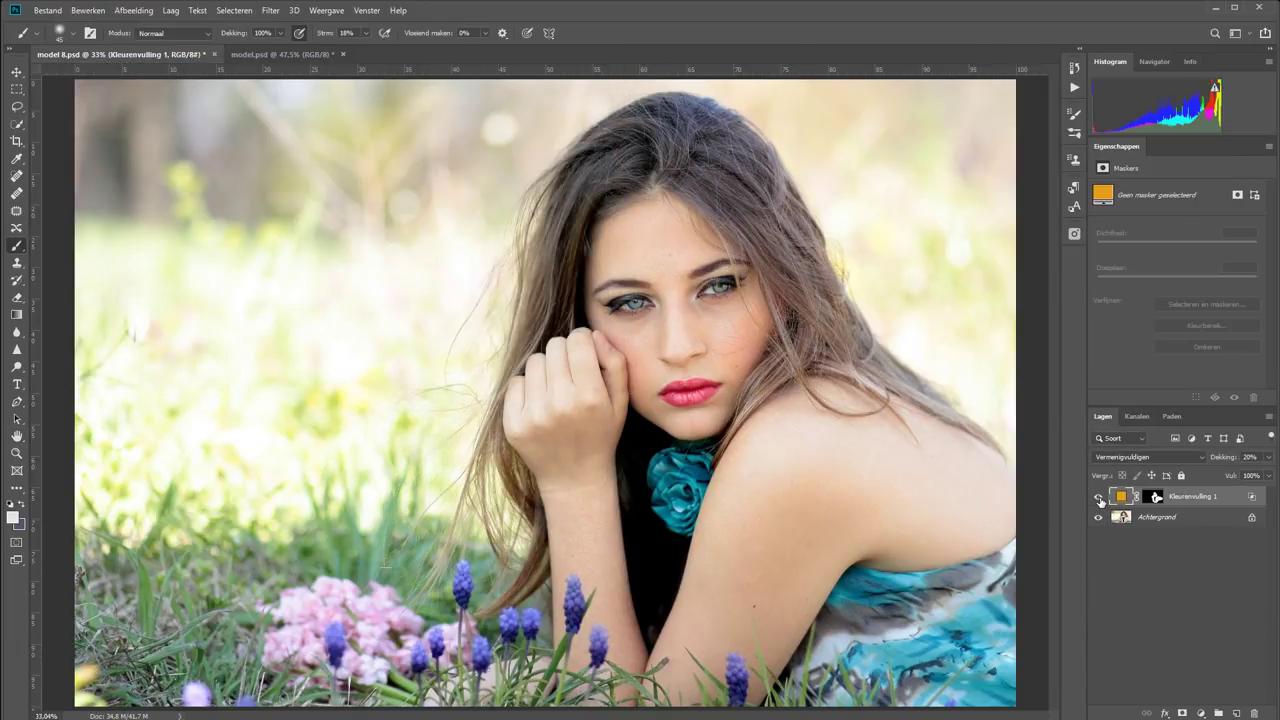
Recolour the fill to darker brown #896217 and toggle the layer to compare.
left_click(1099, 497)
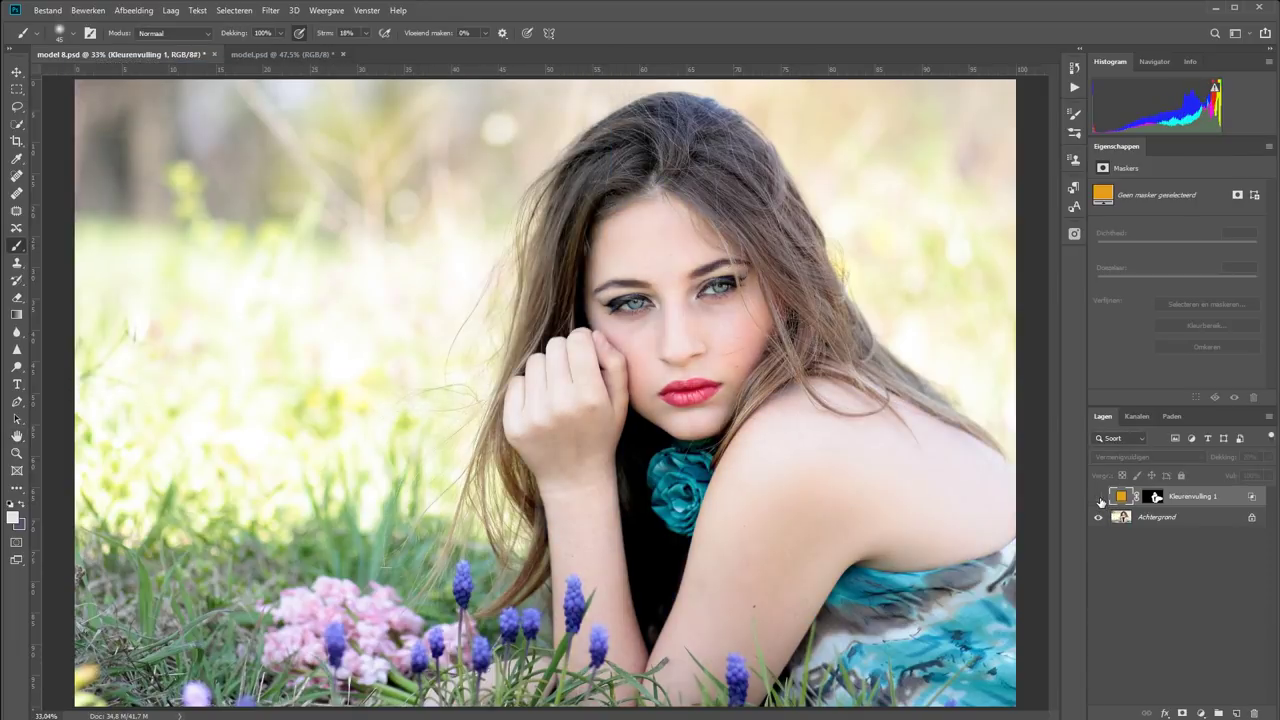
left_click(1099, 497)
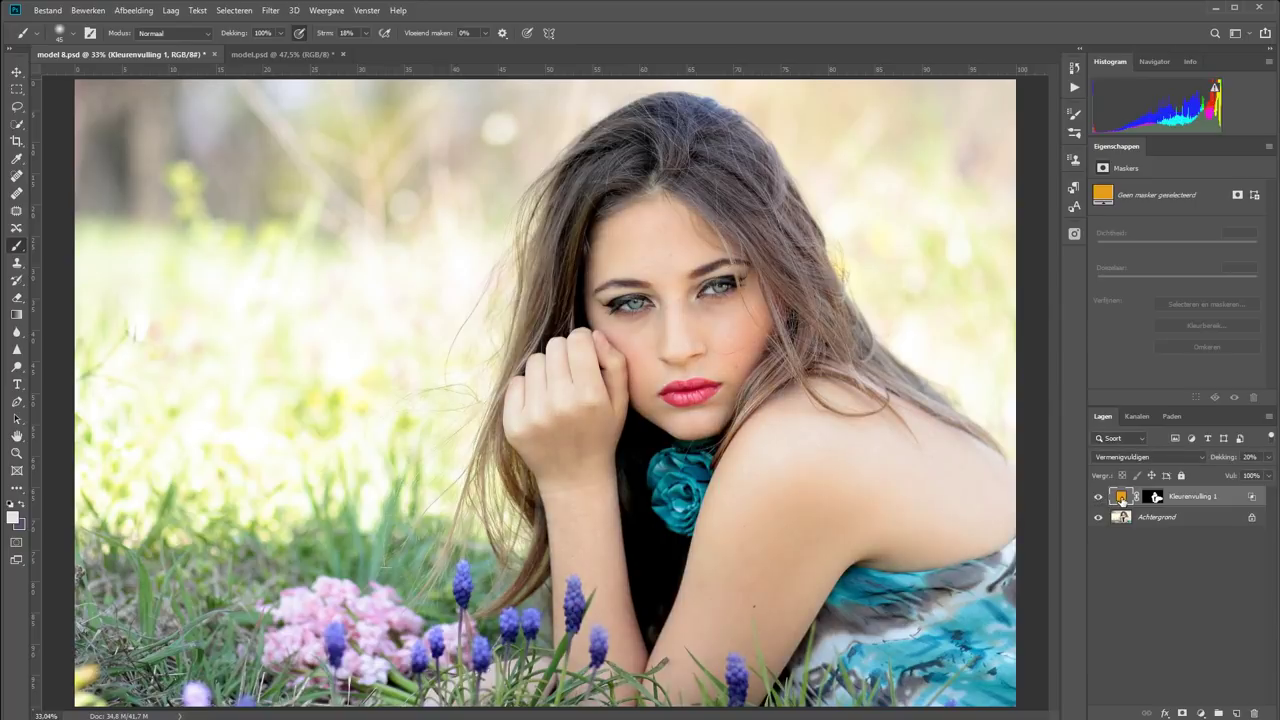
double_click(1120, 497)
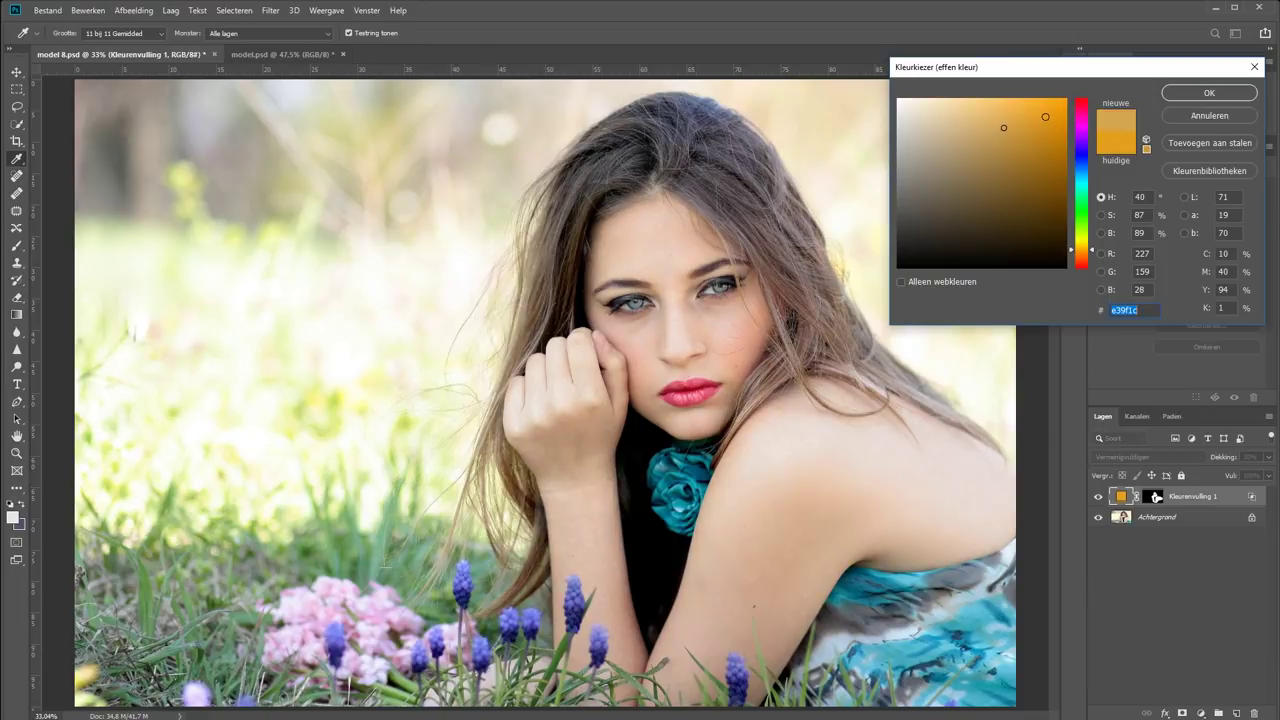
left_click_drag(1005, 127, 1018, 169)
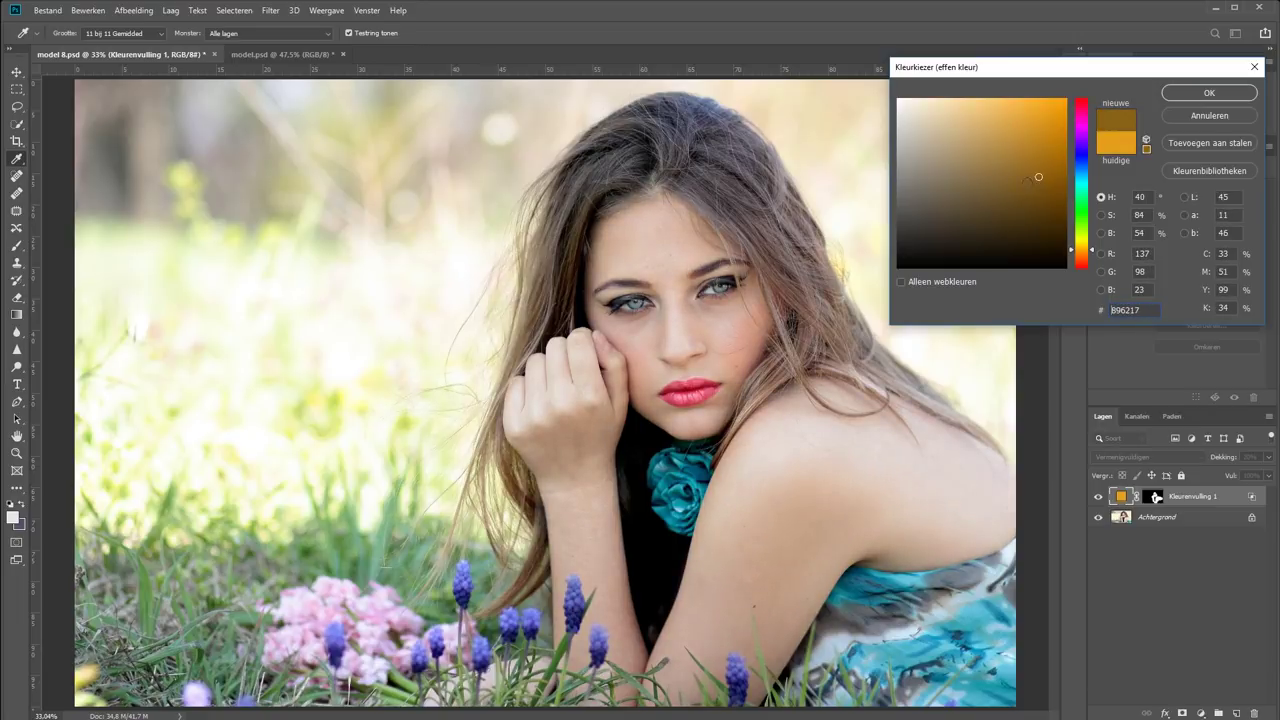
left_click(1226, 95)
left_click(1098, 497)
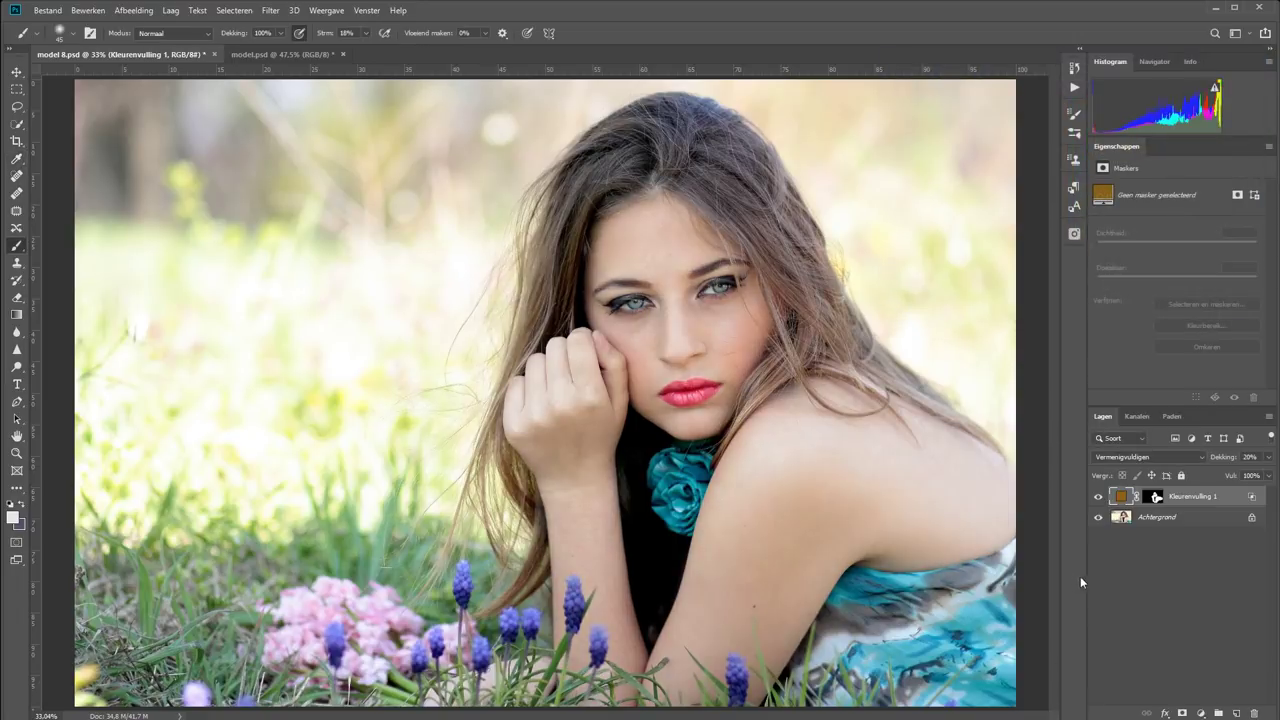